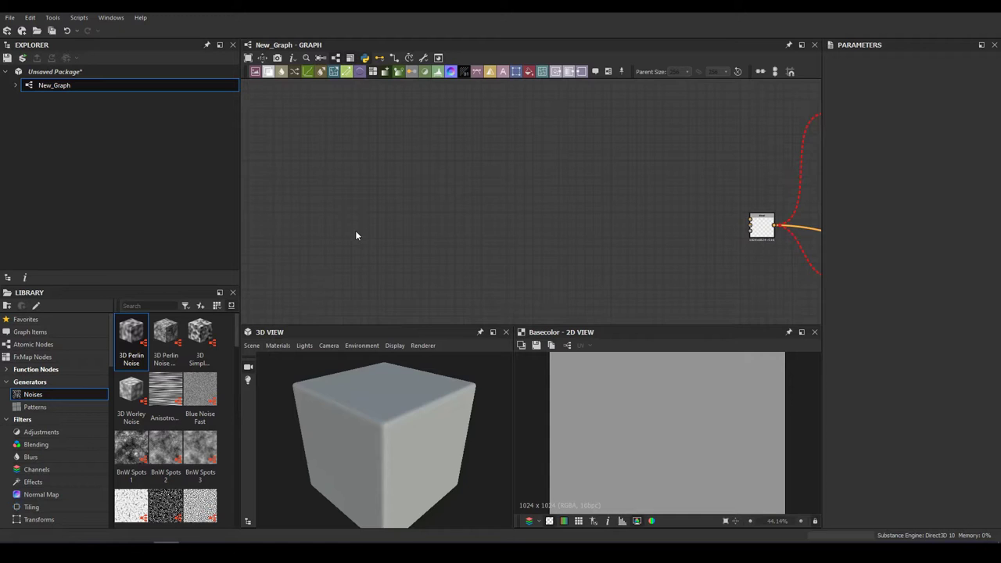
# Bring up the node search popup in the new graph, New_Graph.
pyautogui.press('space')
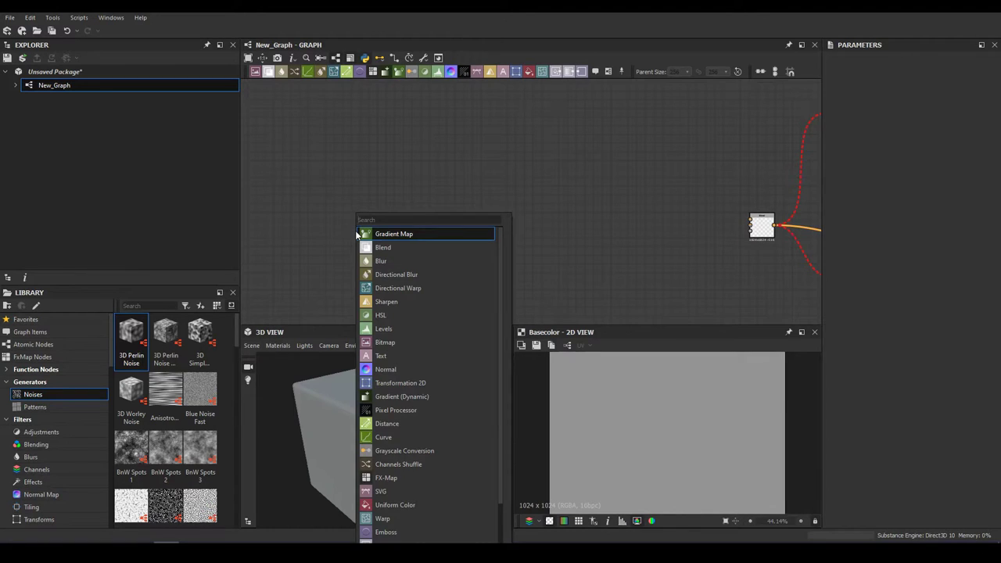
# Add a Polygon 2 with a softened edge gradient, followed by a Slope Blur Grayscale.
pyautogui.click(405, 275)
pyautogui.moveTo(913, 477); pyautogui.dragTo(942, 473)
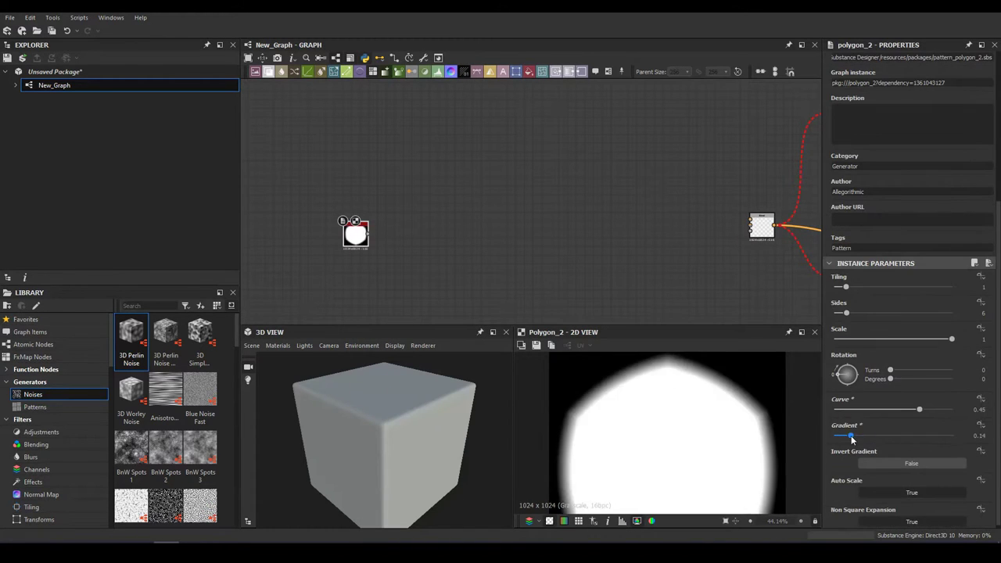
pyautogui.press('space')
pyautogui.write('slope')
pyautogui.click(402, 243)
# Add Perlin Noise nodes and connect a noise into the second Slope Blur.
pyautogui.press('space')
pyautogui.write('perlin')
pyautogui.press('Return')
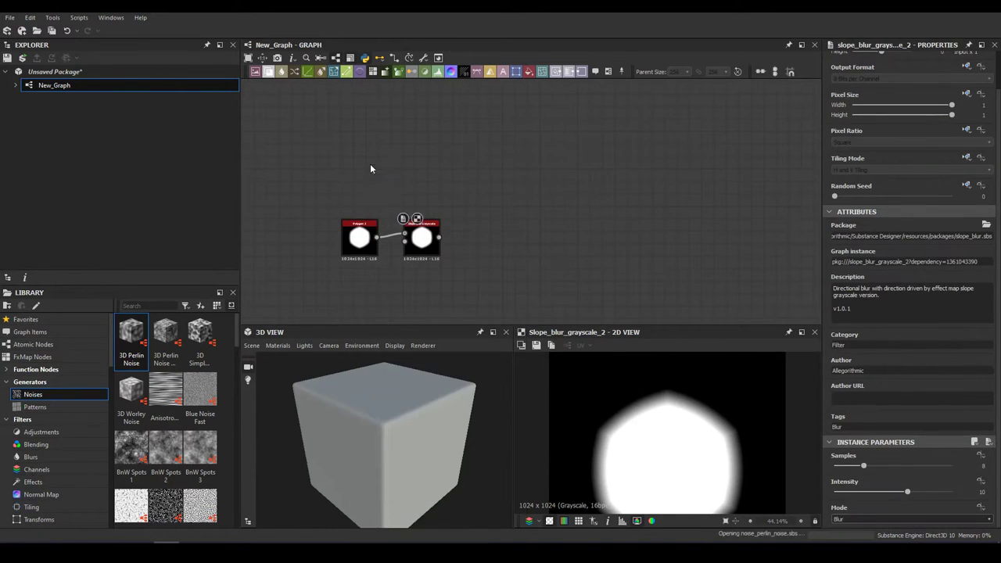
pyautogui.click(438, 254)
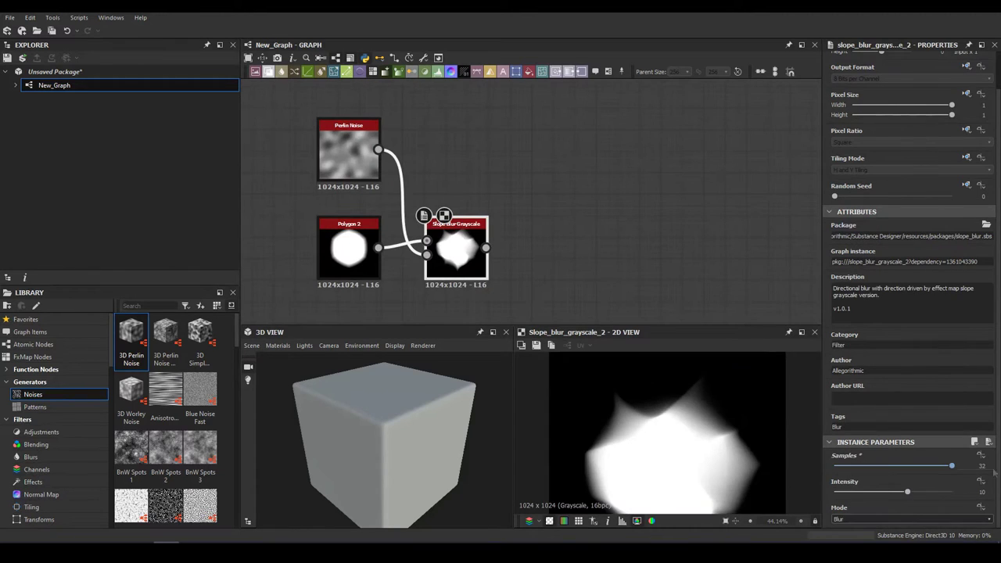
pyautogui.scroll(2, 698, 400)
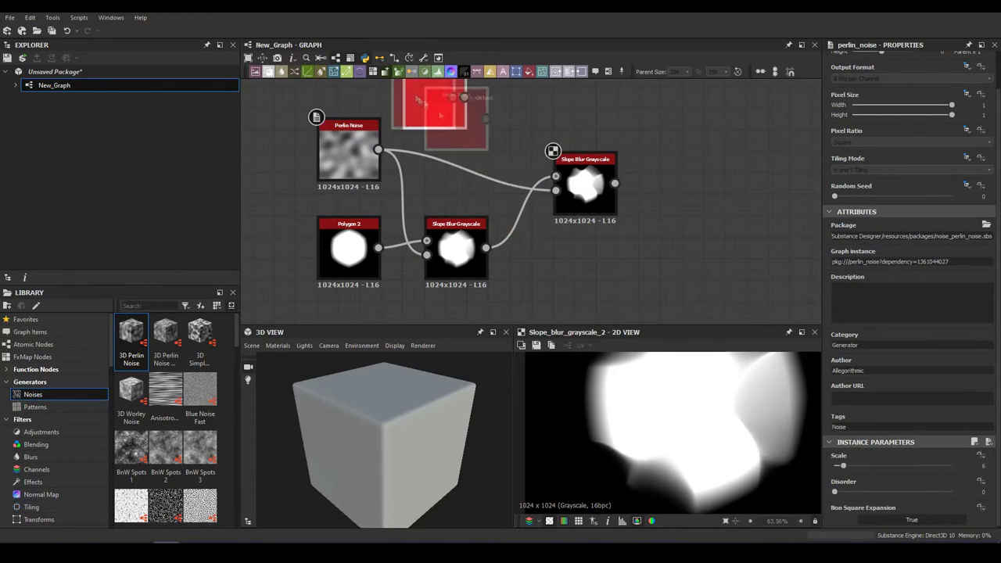
pyautogui.moveTo(418, 100); pyautogui.dragTo(416, 99)
pyautogui.click(585, 183)
pyautogui.moveTo(547, 250); pyautogui.dragTo(463, 234, button='middle')
# Combine both slope blurs in a Blend set to Min (Darken).
pyautogui.scroll(-4, 720, 443)
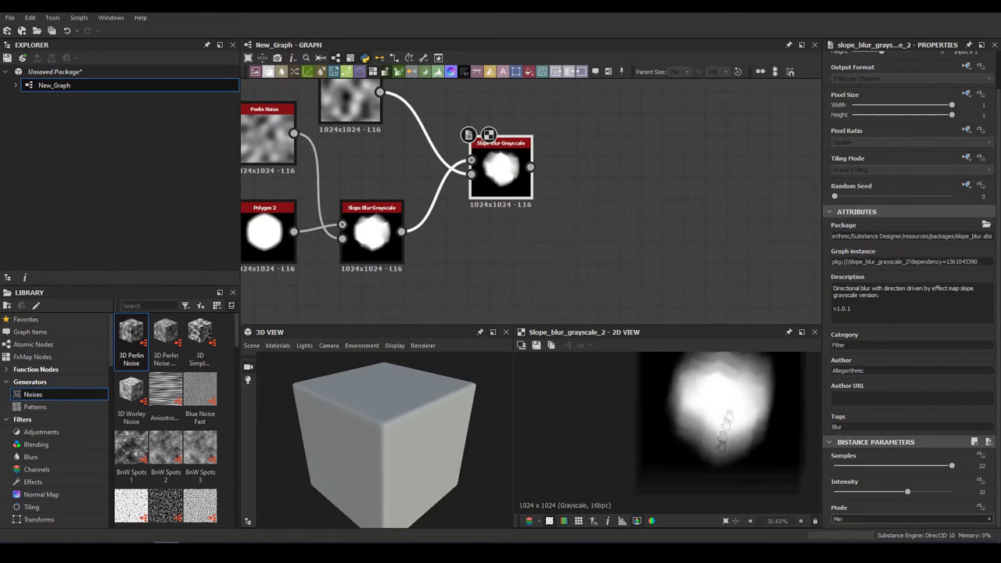
pyautogui.moveTo(401, 231); pyautogui.dragTo(549, 230)
pyautogui.click(579, 236)
pyautogui.click(894, 304)
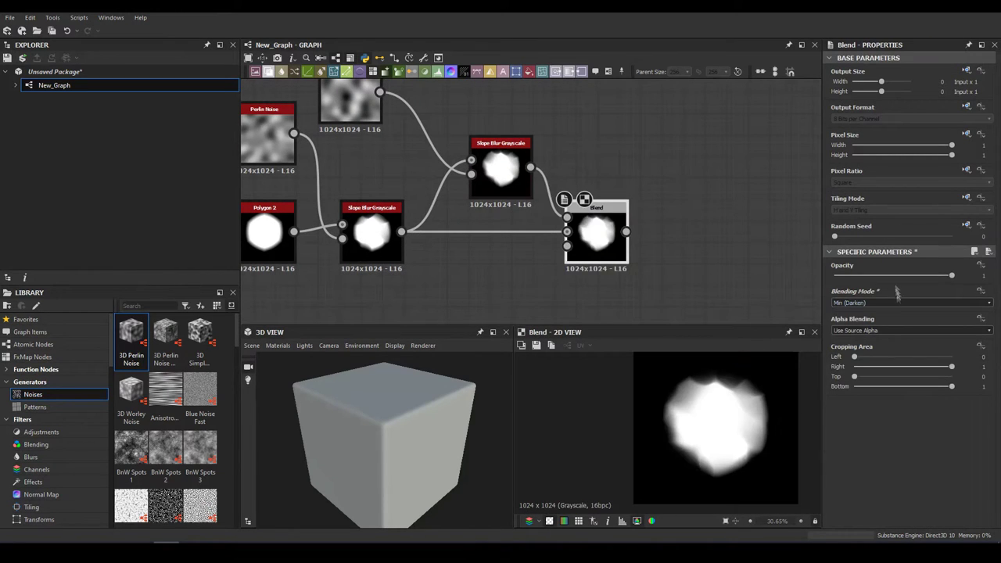
pyautogui.scroll(-1, 691, 397)
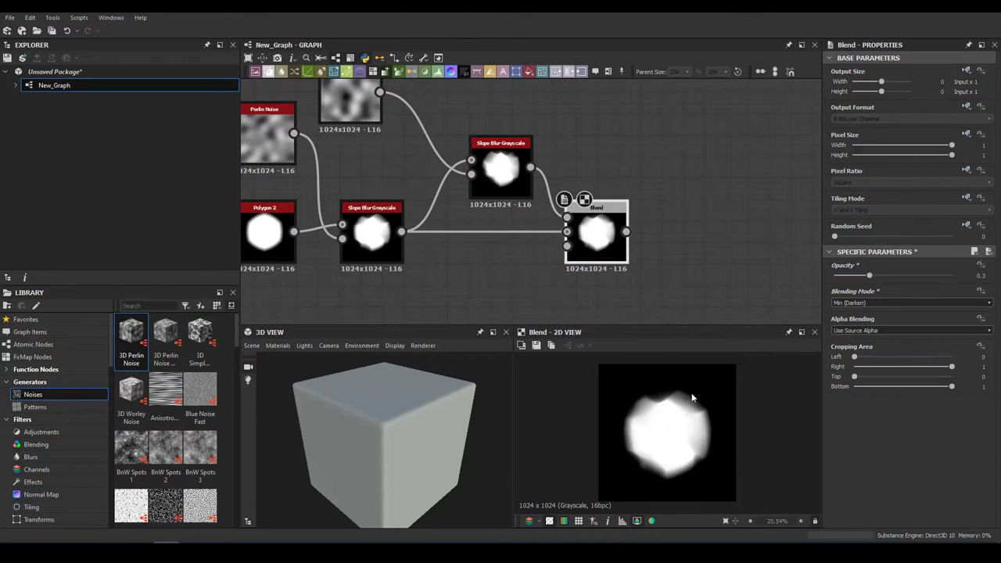
# Multiply the blended shape with a Gradient Linear 1 through a second Blend.
pyautogui.moveTo(625, 232)
pyautogui.mouseDown()
pyautogui.moveTo(672, 231)
pyautogui.moveTo(618, 148)
pyautogui.mouseUp()
pyautogui.click(659, 168)
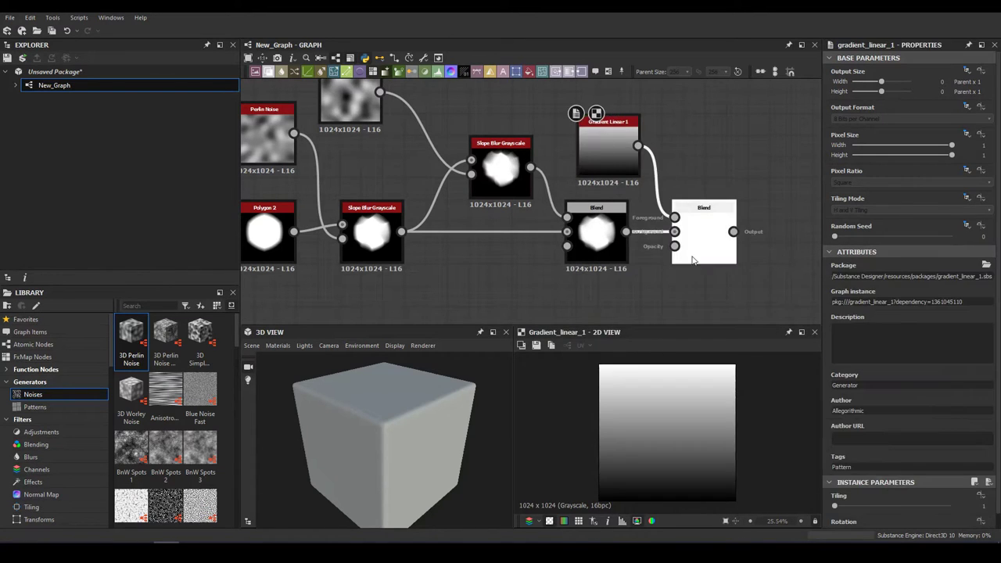
pyautogui.click(704, 234)
pyautogui.scroll(-3, 883, 303)
pyautogui.scroll(-5, 811, 233)
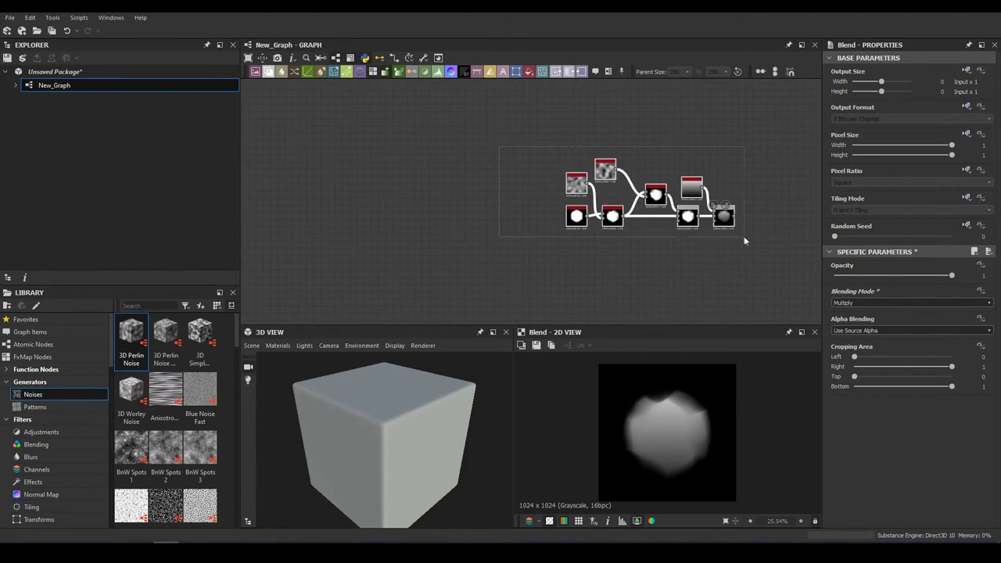
pyautogui.moveTo(479, 187); pyautogui.dragTo(596, 255)
# Adjust the Polygon 2 curve and gradient values.
pyautogui.doubleClick(503, 221)
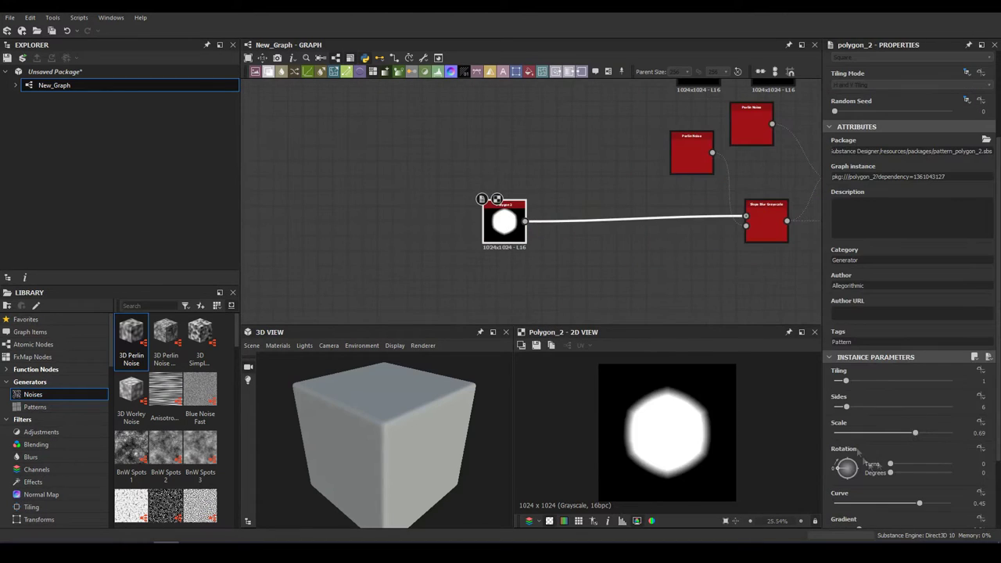
pyautogui.moveTo(907, 506); pyautogui.dragTo(922, 506)
pyautogui.scroll(-1, 914, 493)
pyautogui.moveTo(879, 468); pyautogui.dragTo(894, 467)
# Insert a Max (Lighten) Blend after Polygon 2 with a Perlin Noise as second input.
pyautogui.rightClick(592, 221)
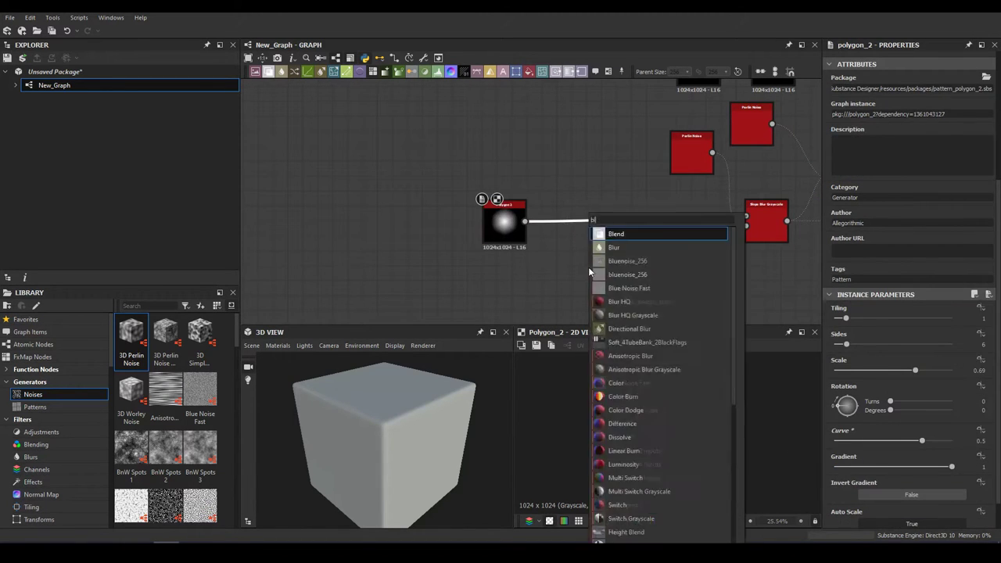
pyautogui.click(605, 230)
pyautogui.press('space')
pyautogui.click(495, 159)
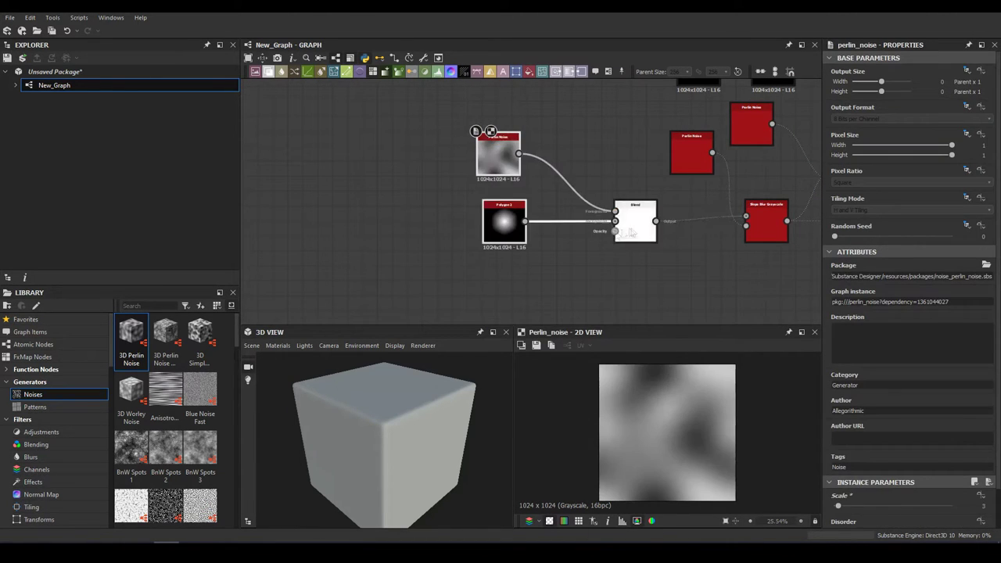
pyautogui.click(615, 231)
pyautogui.scroll(-2, 848, 301)
pyautogui.scroll(-2, 848, 301)
pyautogui.scroll(-1, 848, 301)
pyautogui.scroll(-1, 848, 303)
pyautogui.scroll(-1, 848, 303)
pyautogui.click(498, 152)
pyautogui.scroll(-2, 842, 467)
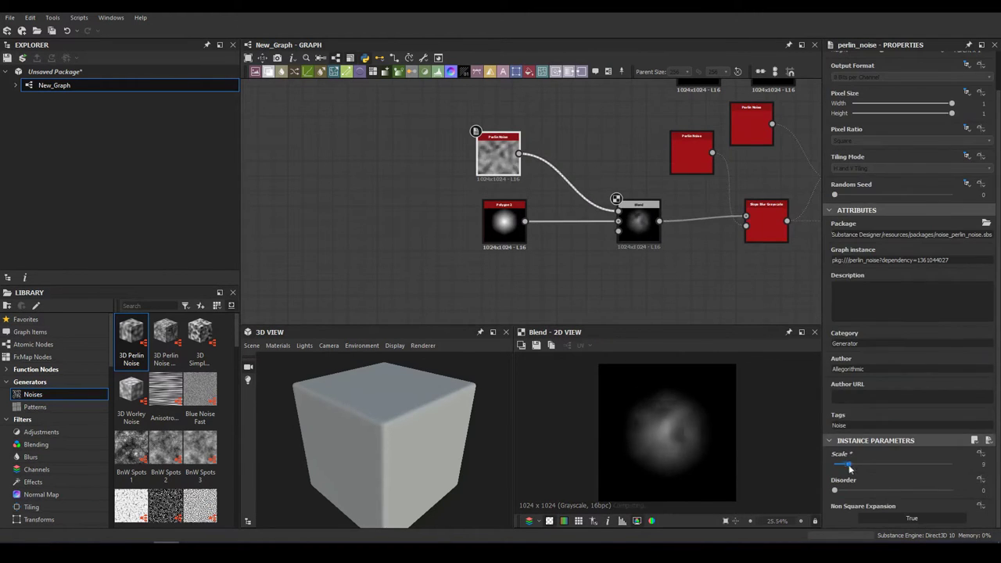
# Reshape Polygon 2 and insert a Levels node after it.
pyautogui.click(500, 226)
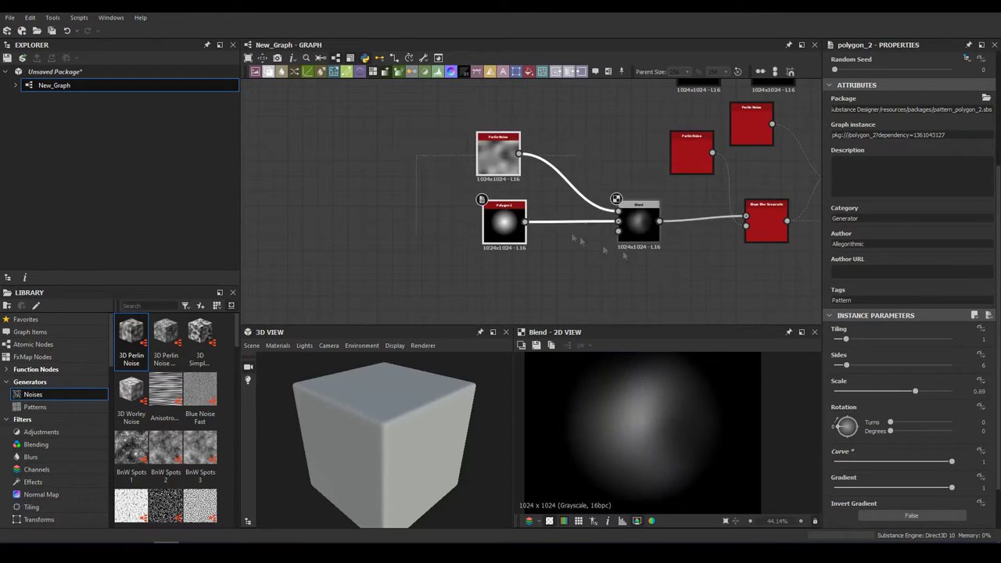
pyautogui.moveTo(593, 241); pyautogui.dragTo(641, 227, button='middle')
pyautogui.rightClick(508, 229)
pyautogui.click(540, 235)
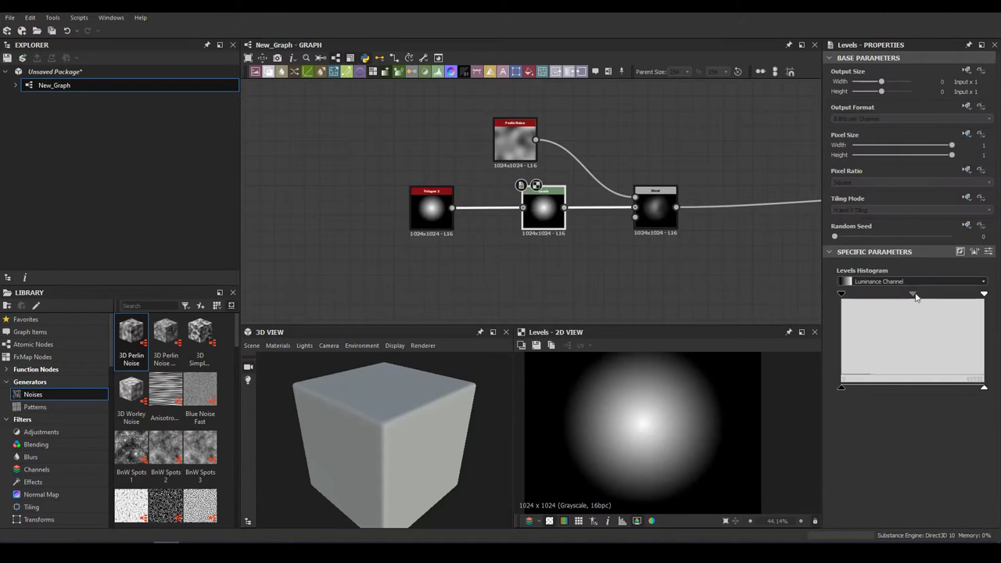
pyautogui.scroll(-2, 508, 229)
# Raise the Levels black point and lower the copied Slope Blur intensity to 4.96.
pyautogui.click(452, 172)
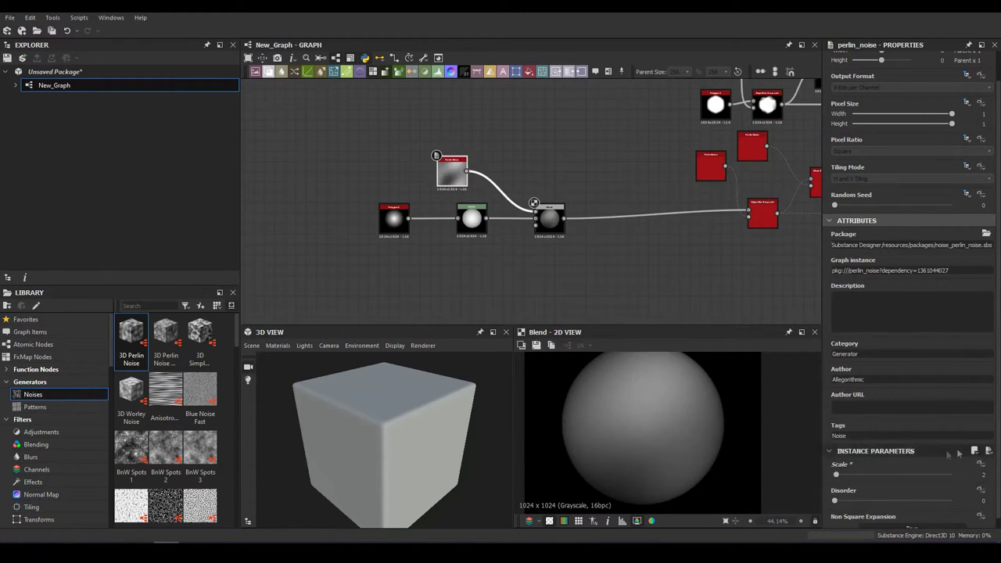
pyautogui.click(472, 218)
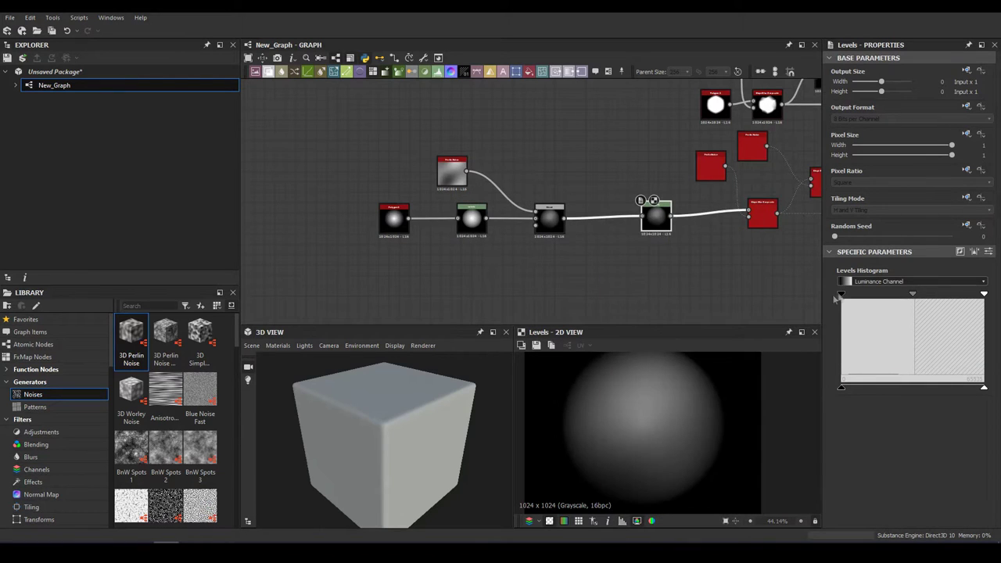
pyautogui.moveTo(837, 298); pyautogui.dragTo(862, 305)
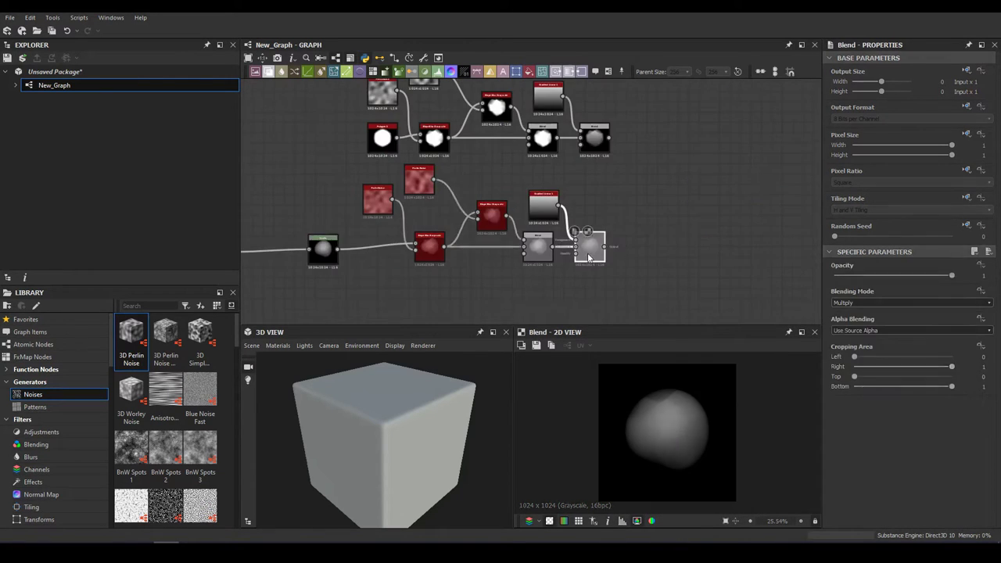
pyautogui.click(443, 215)
pyautogui.click(860, 493)
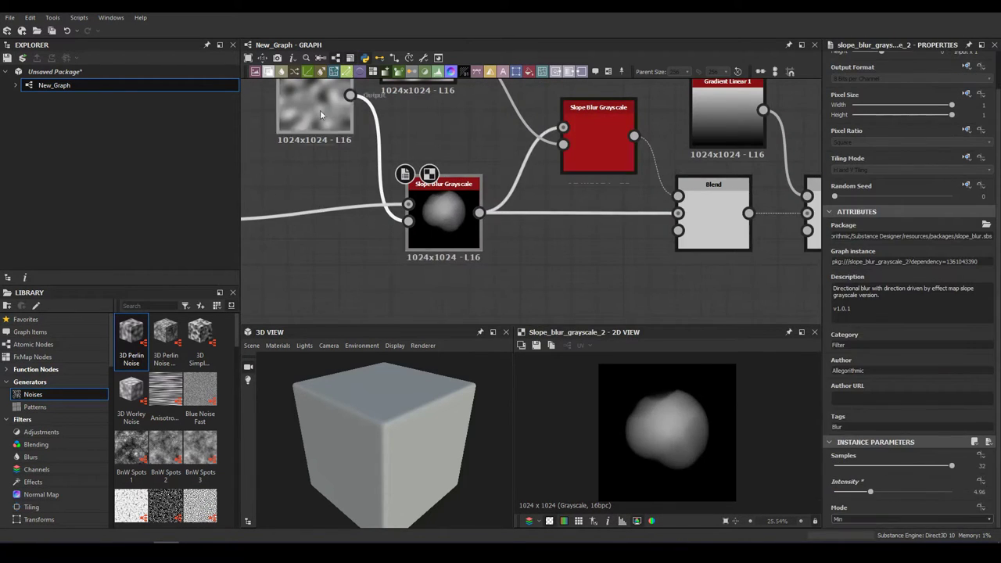
# Tweak the noise disorder and add a Tile Sampler fed by both stone shapes, amounts 6.
pyautogui.moveTo(321, 115); pyautogui.dragTo(331, 299)
pyautogui.moveTo(860, 491); pyautogui.dragTo(882, 492)
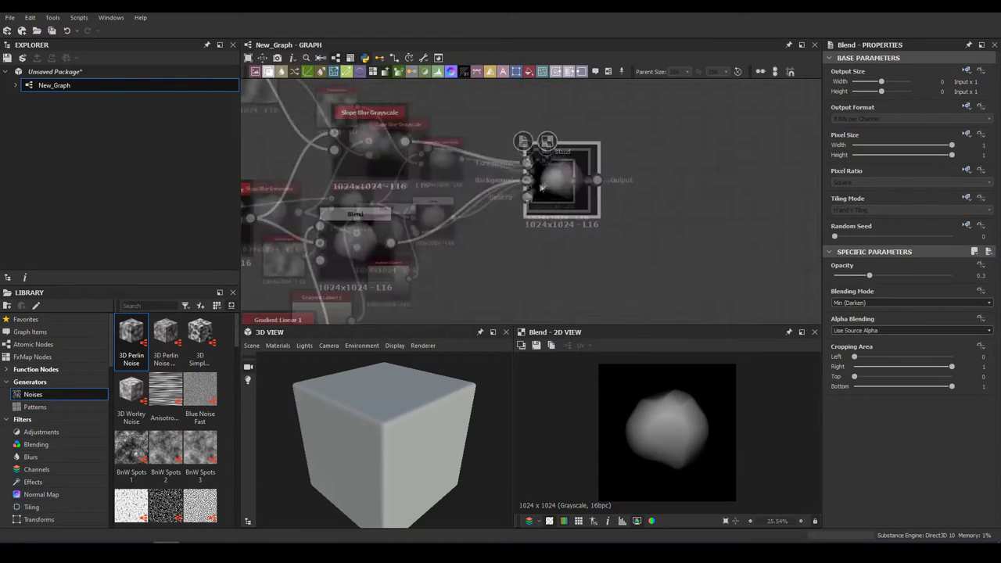
pyautogui.click(647, 284)
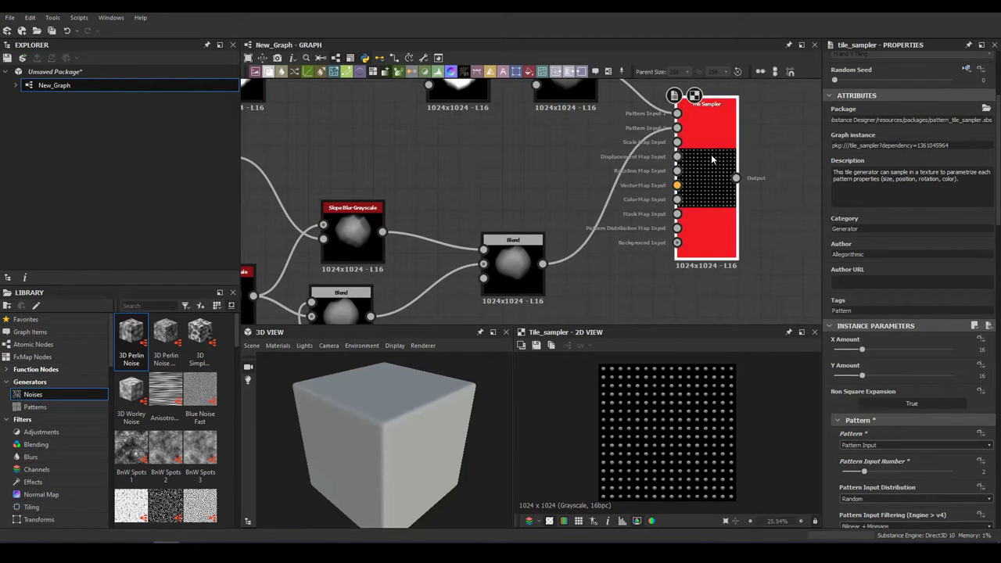
pyautogui.moveTo(711, 159); pyautogui.dragTo(647, 188)
pyautogui.scroll(-5, 827, 152)
pyautogui.scroll(-8, 909, 407)
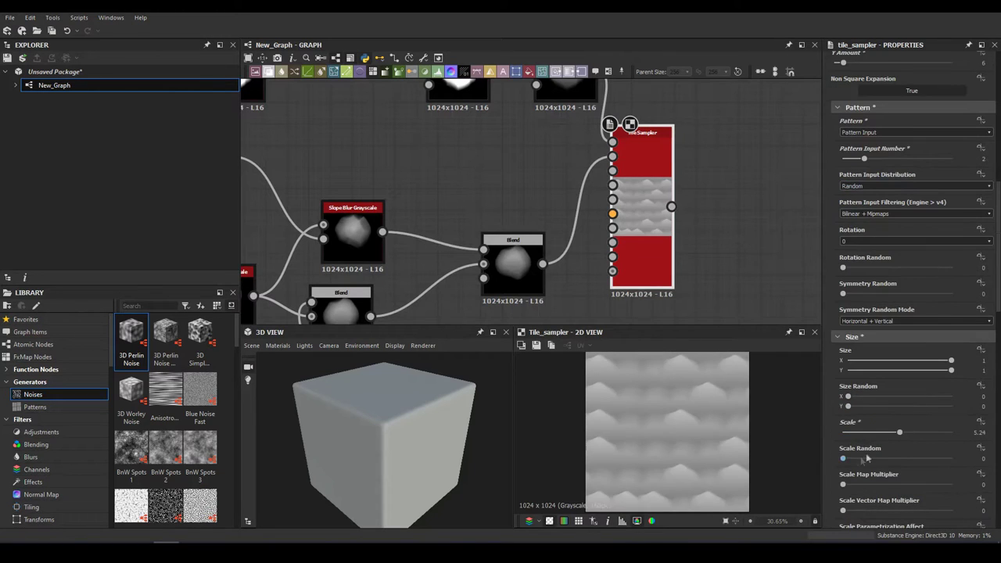
pyautogui.moveTo(885, 416); pyautogui.dragTo(921, 415)
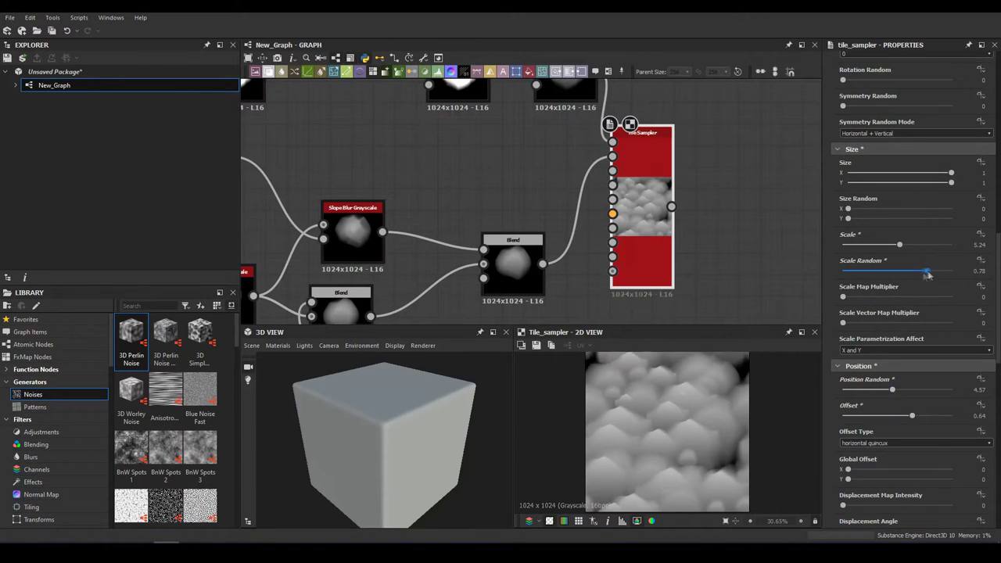
# Raise the Tile Sampler's scale, position, offset and rotation randomness, then preview the normal output.
pyautogui.scroll(-5, 864, 369)
pyautogui.scroll(-4, 864, 369)
pyautogui.moveTo(842, 221); pyautogui.dragTo(916, 221)
pyautogui.scroll(-3, 656, 179)
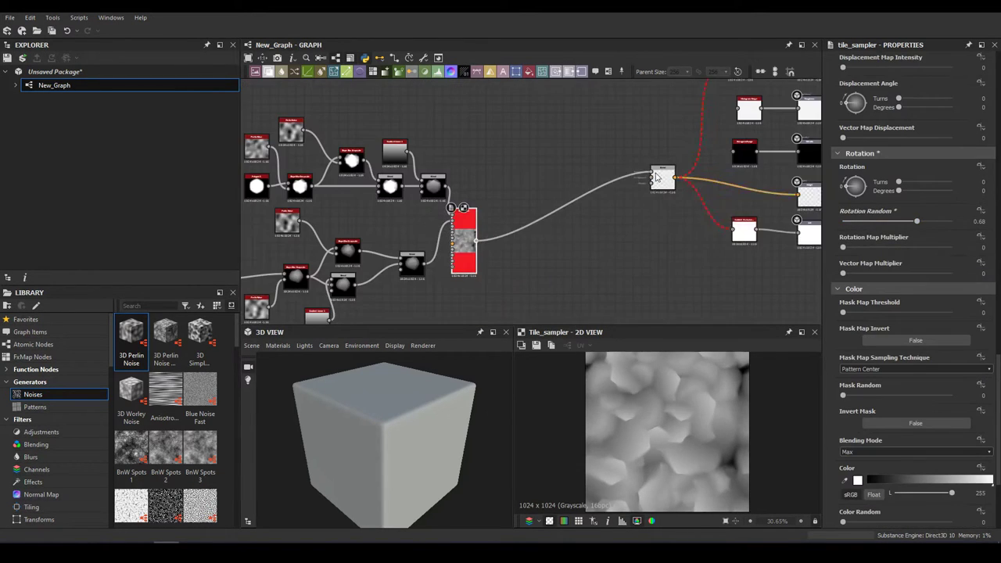
pyautogui.moveTo(657, 178); pyautogui.dragTo(498, 264, button='middle')
pyautogui.doubleClick(583, 152)
# Preview the ambient occlusion output and the Tile Sampler result.
pyautogui.moveTo(648, 313); pyautogui.dragTo(607, 241, button='middle')
pyautogui.doubleClick(607, 287)
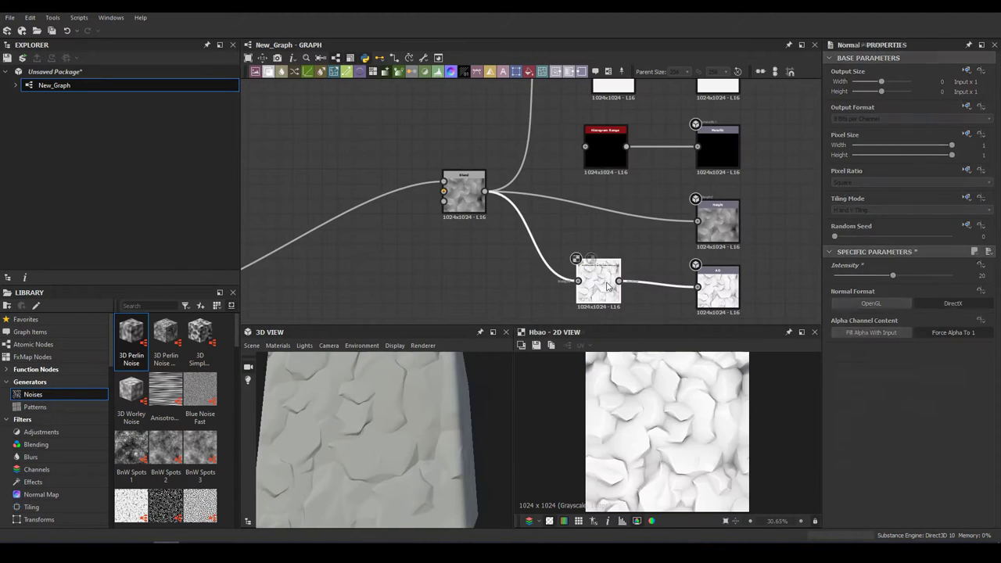
pyautogui.scroll(-3, 607, 288)
pyautogui.scroll(5, 384, 245)
pyautogui.doubleClick(414, 213)
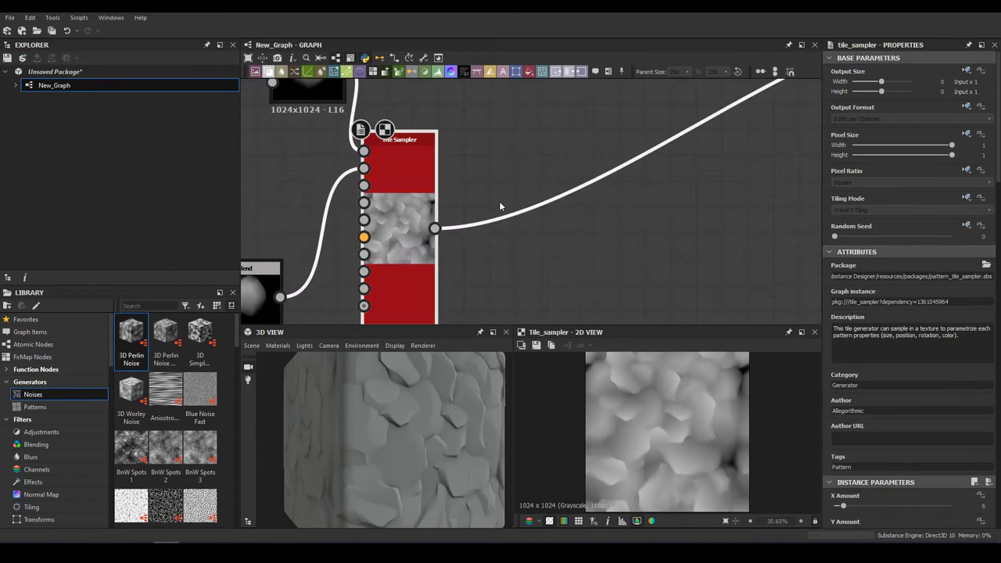
pyautogui.scroll(-2, 499, 201)
# Insert a Height Blend after the Tile Sampler with Clouds 2 as its second input.
pyautogui.press('space')
pyautogui.click(562, 225)
pyautogui.press('space')
pyautogui.click(586, 344)
pyautogui.moveTo(580, 260); pyautogui.dragTo(639, 146)
pyautogui.doubleClick(668, 153)
# Lower the Height Blend's height offset to 0.33.
pyautogui.moveTo(892, 506); pyautogui.dragTo(870, 506)
pyautogui.scroll(-2, 941, 471)
pyautogui.moveTo(869, 439); pyautogui.dragTo(864, 439)
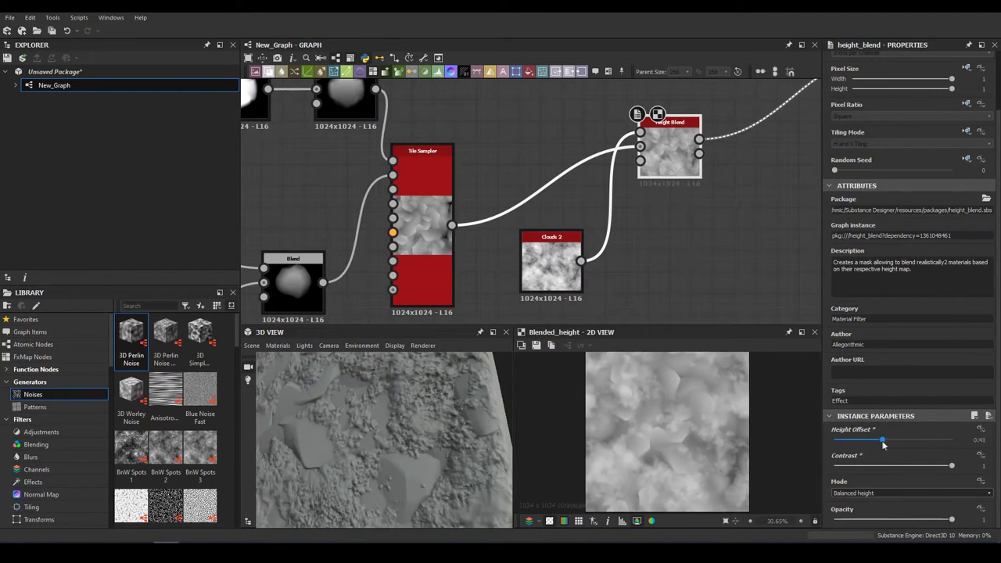
pyautogui.moveTo(547, 235); pyautogui.dragTo(586, 149, button='middle')
pyautogui.moveTo(591, 184); pyautogui.dragTo(513, 269)
# Add a Blur HQ Grayscale after Clouds 2 via the 'bl' search.
pyautogui.press('space')
pyautogui.write('bl')
pyautogui.click(637, 315)
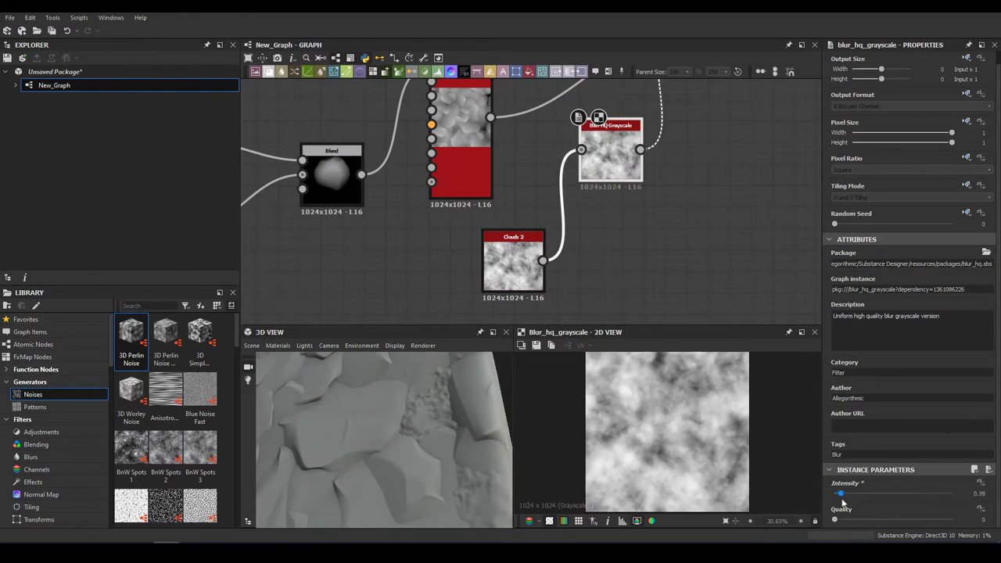
pyautogui.moveTo(637, 140); pyautogui.dragTo(598, 278, button='middle')
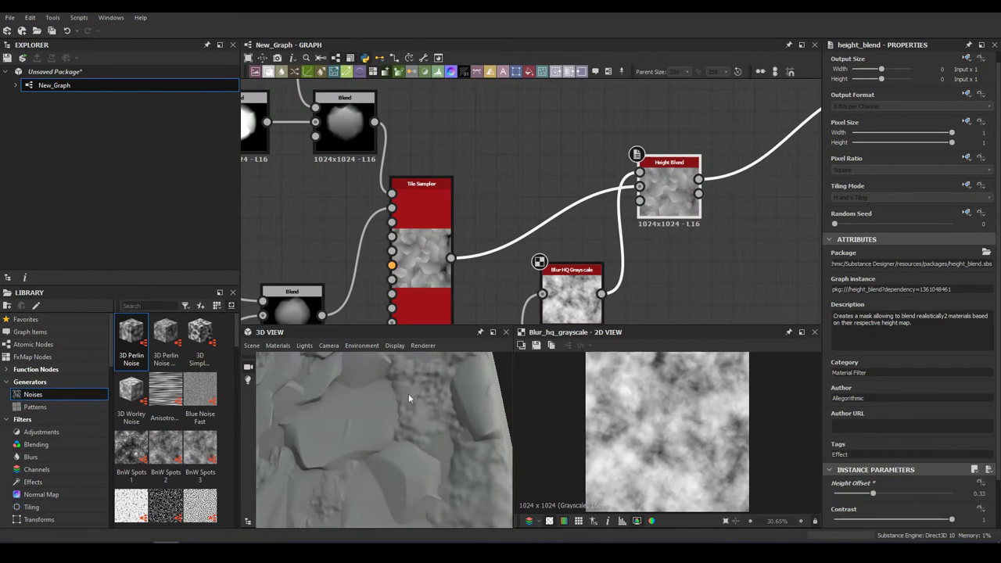
pyautogui.scroll(-5, 408, 399)
pyautogui.moveTo(391, 406); pyautogui.dragTo(313, 371)
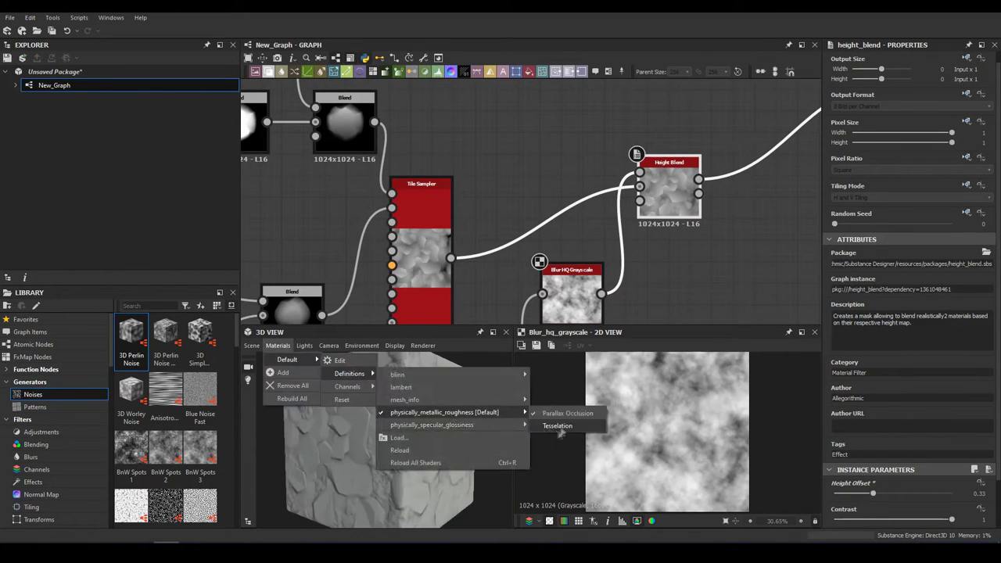
# Enable tessellation on the 3D preview material and inspect the Tile Sampler output.
pyautogui.click(557, 426)
pyautogui.moveTo(391, 422); pyautogui.dragTo(344, 422)
pyautogui.scroll(3, 375, 437)
pyautogui.moveTo(418, 234); pyautogui.dragTo(505, 192, button='middle')
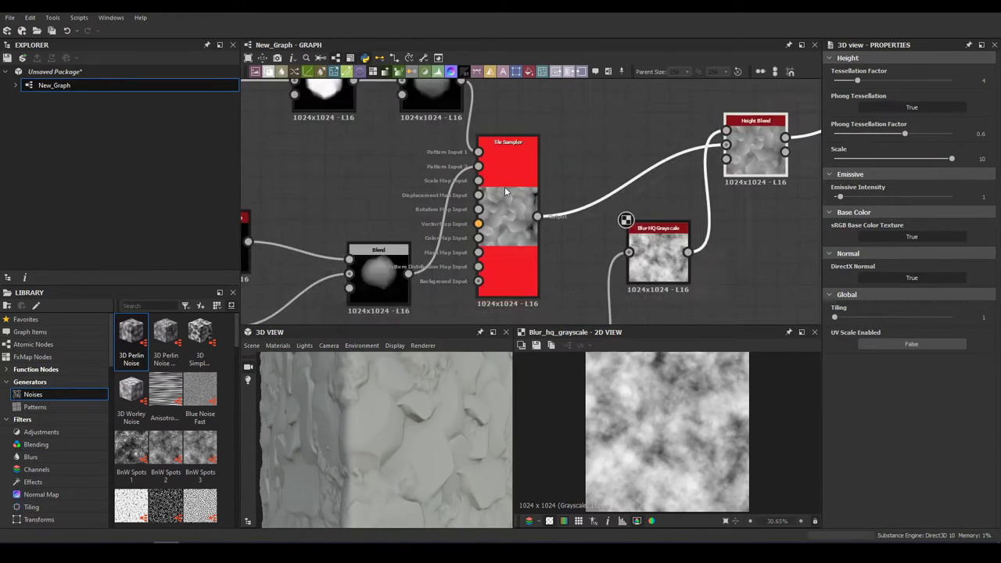
pyautogui.scroll(2, 505, 191)
pyautogui.doubleClick(499, 199)
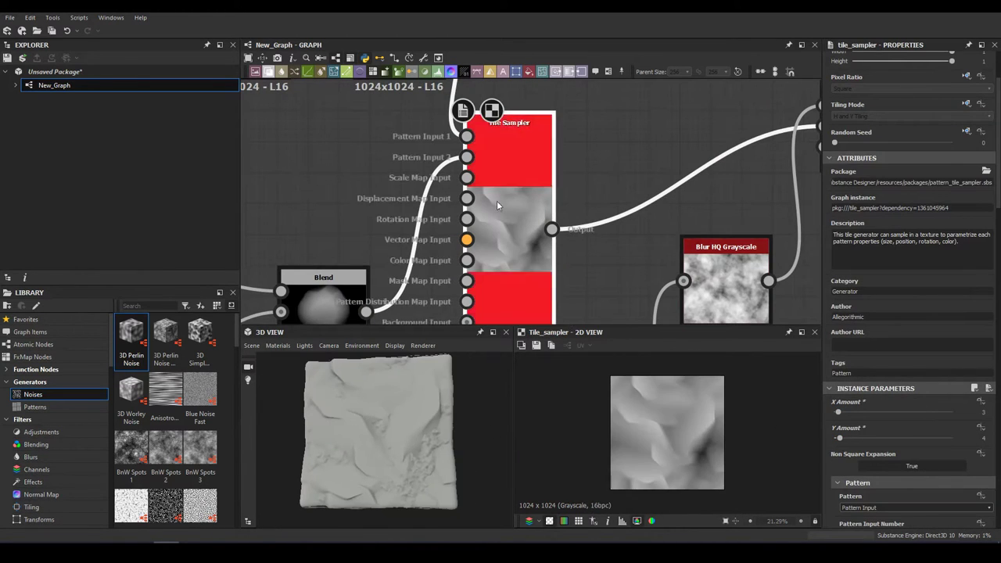
# Set the Blur HQ Grayscale intensity to 4.6.
pyautogui.click(726, 247)
pyautogui.moveTo(899, 493); pyautogui.dragTo(873, 492)
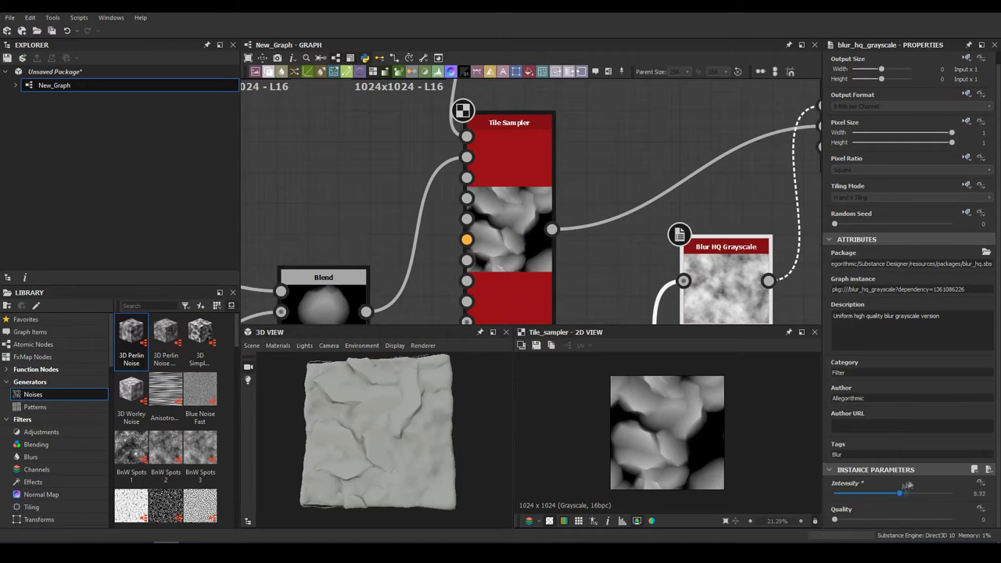
pyautogui.scroll(-4, 547, 219)
# Multiply a Perlin Noise into Clouds 2 through a new Blend at 0.28 opacity.
pyautogui.moveTo(600, 225); pyautogui.dragTo(634, 219)
pyautogui.click(661, 244)
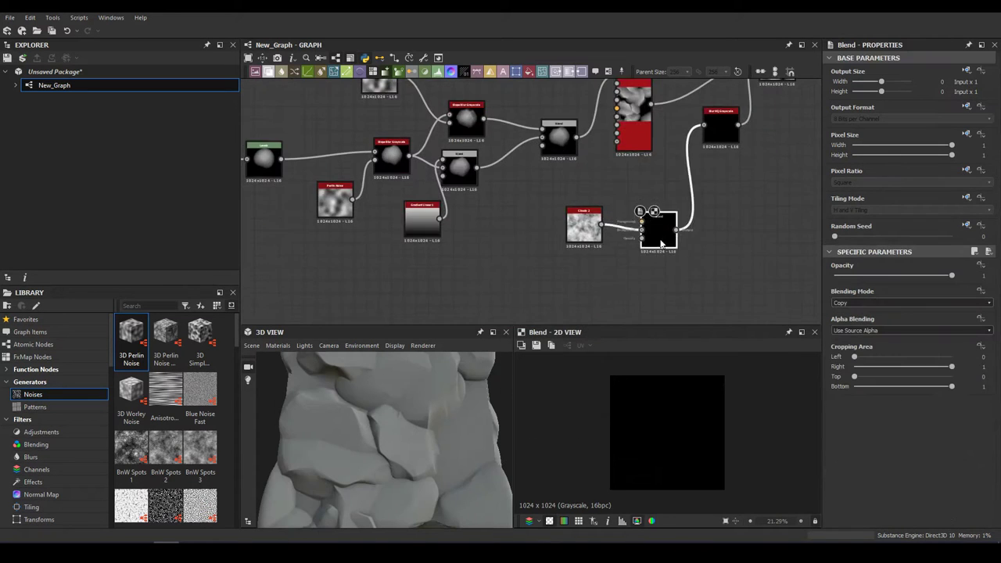
pyautogui.moveTo(661, 244); pyautogui.dragTo(684, 191, button='middle')
pyautogui.press('space')
pyautogui.click(608, 231)
pyautogui.moveTo(624, 234); pyautogui.dragTo(664, 164)
pyautogui.click(682, 180)
pyautogui.scroll(2, 681, 180)
pyautogui.moveTo(952, 276); pyautogui.dragTo(865, 276)
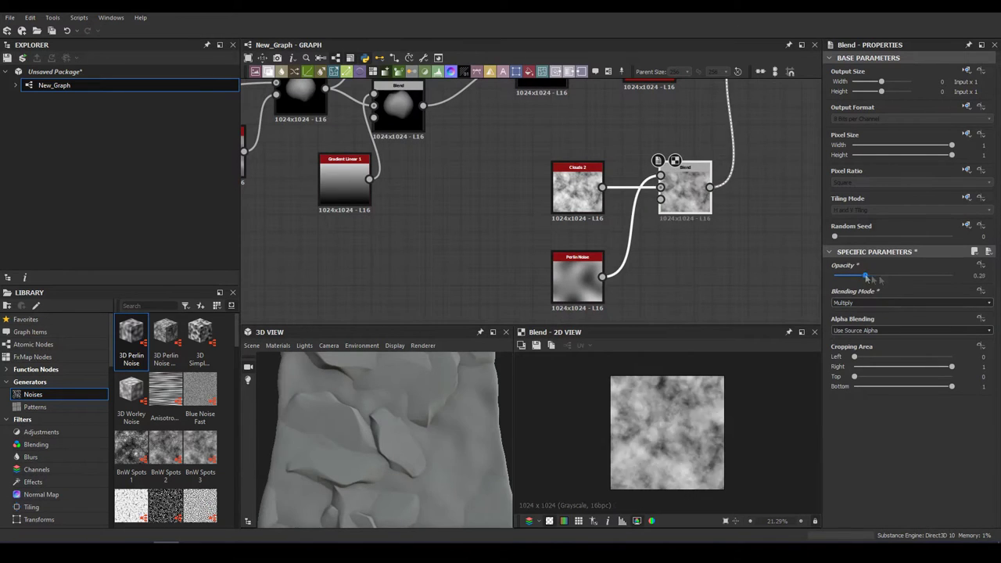
# Check the blur node and preview the Height Blend result.
pyautogui.click(662, 140)
pyautogui.moveTo(774, 133)
pyautogui.mouseDown(button='middle')
pyautogui.moveTo(662, 235)
pyautogui.moveTo(641, 294)
pyautogui.mouseUp(button='middle')
pyautogui.click(603, 179)
pyautogui.moveTo(390, 234); pyautogui.dragTo(563, 187, button='middle')
pyautogui.scroll(-5, 336, 113)
pyautogui.scroll(5, 418, 195)
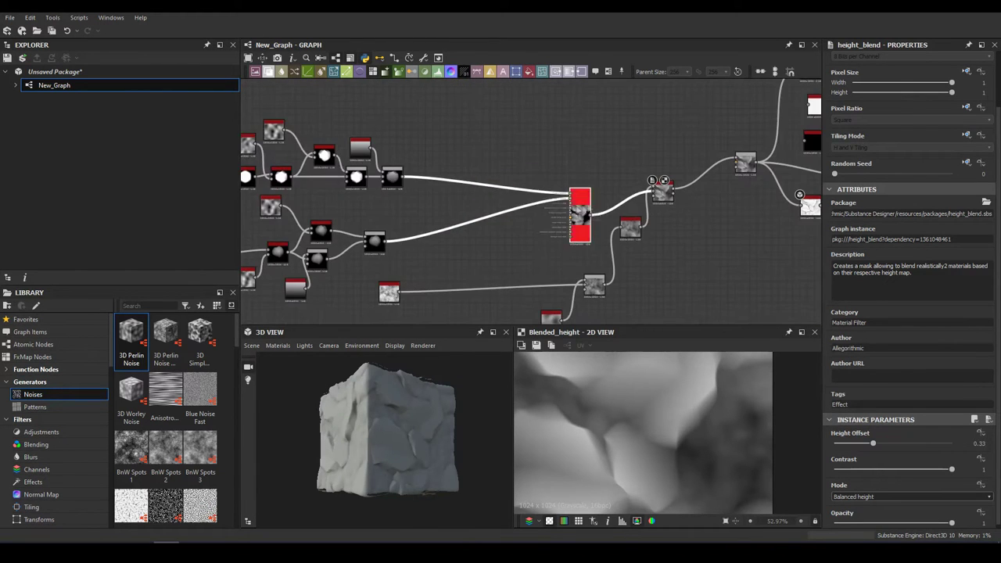
# Add a Cells node feeding a Slope Blur Grayscale driven by Perlin Noise.
pyautogui.press('space')
pyautogui.write('cells')
pyautogui.click(519, 197)
pyautogui.moveTo(465, 154)
pyautogui.mouseDown()
pyautogui.moveTo(479, 168)
pyautogui.moveTo(455, 110)
pyautogui.moveTo(499, 160)
pyautogui.mouseUp()
pyautogui.press('Return')
pyautogui.press('Return')
pyautogui.doubleClick(519, 160)
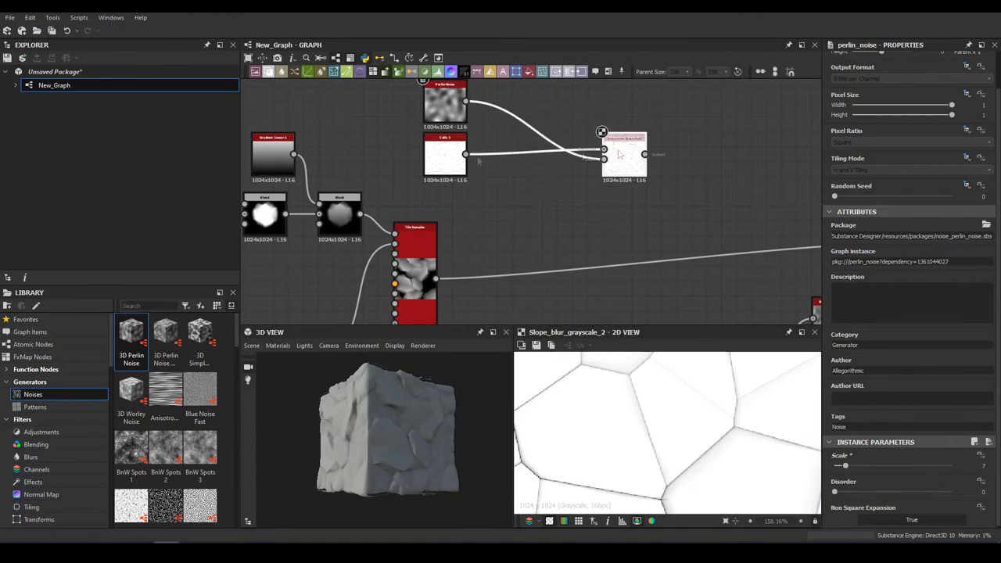
# Insert an Edge Detect between the Cells node and the Slope Blur.
pyautogui.press('space')
pyautogui.write('edge')
pyautogui.press('Return')
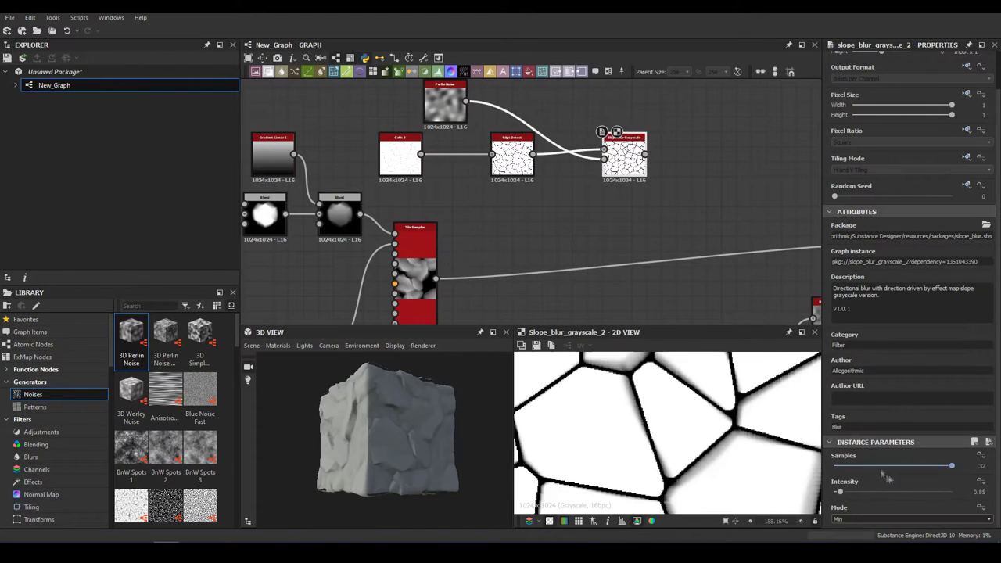
# Add a Crystal 1 node wired into the Directional Warp.
pyautogui.moveTo(466, 139); pyautogui.dragTo(605, 265, button='middle')
pyautogui.press('space')
pyautogui.click(446, 190)
pyautogui.moveTo(410, 179); pyautogui.dragTo(533, 188)
# Preview the Slope Blur Grayscale result and append a Levels node after it.
pyautogui.click(554, 181)
pyautogui.click(762, 281)
pyautogui.moveTo(763, 281); pyautogui.dragTo(703, 250, button='middle')
pyautogui.scroll(-1, 838, 521)
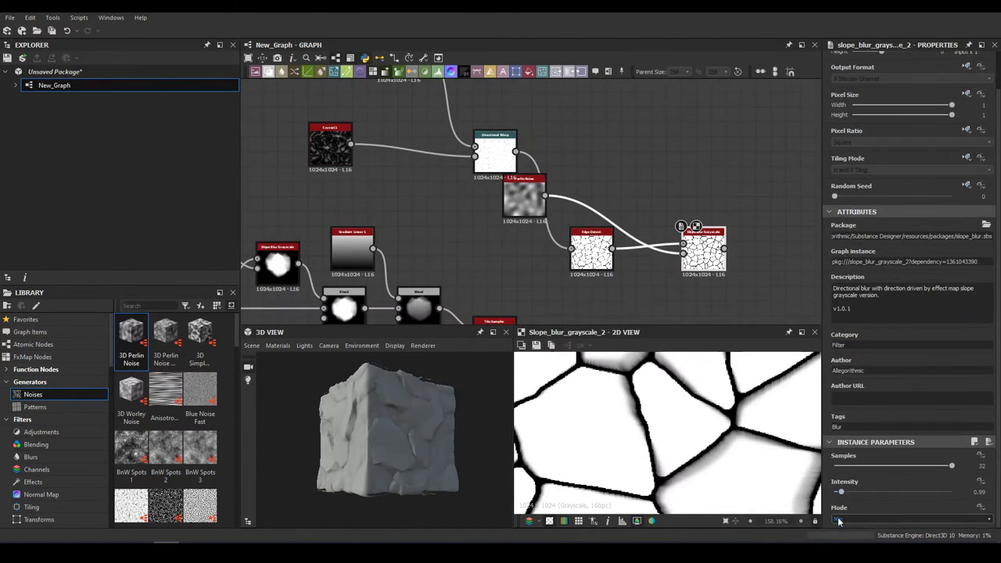
pyautogui.hotkey('ctrl', 'l')
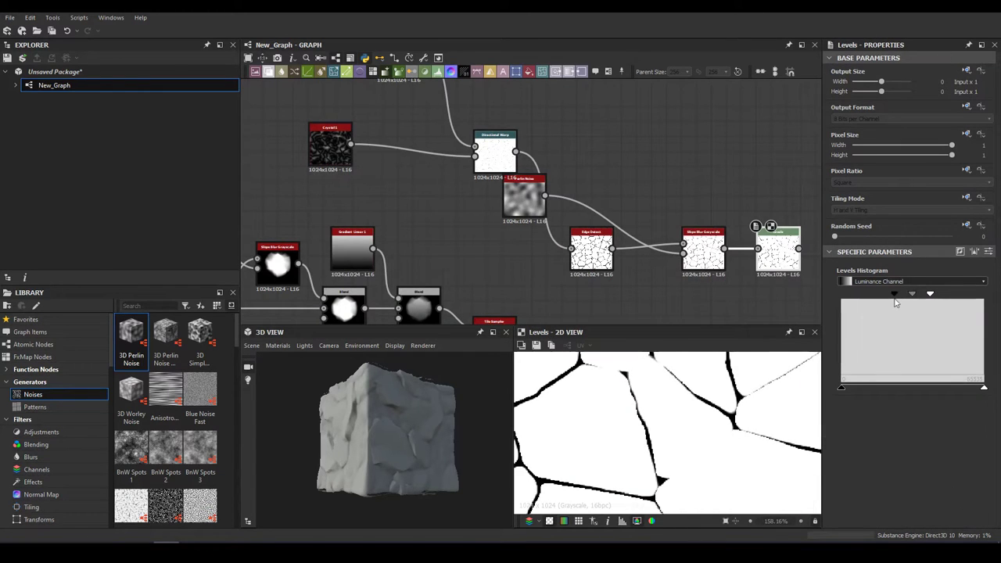
pyautogui.scroll(-5, 667, 432)
pyautogui.moveTo(704, 313); pyautogui.dragTo(591, 268, button='middle')
pyautogui.press('space')
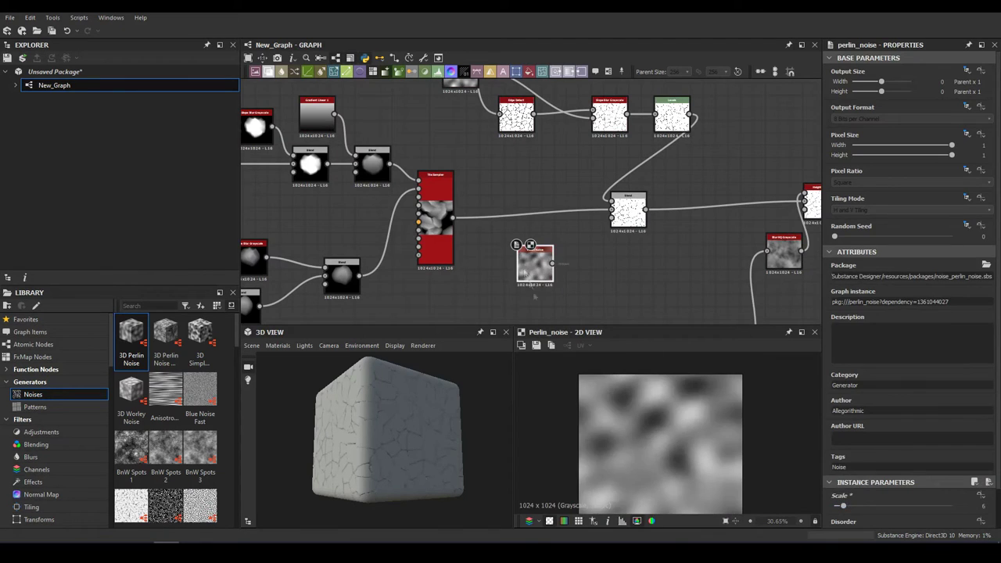
# Add a high-contrast Levels after the Perlin Noise and multiply it into the Tile Sampler Blend.
pyautogui.hotkey('ctrl', 'l')
pyautogui.moveTo(841, 293); pyautogui.dragTo(893, 294)
pyautogui.scroll(3, 570, 181)
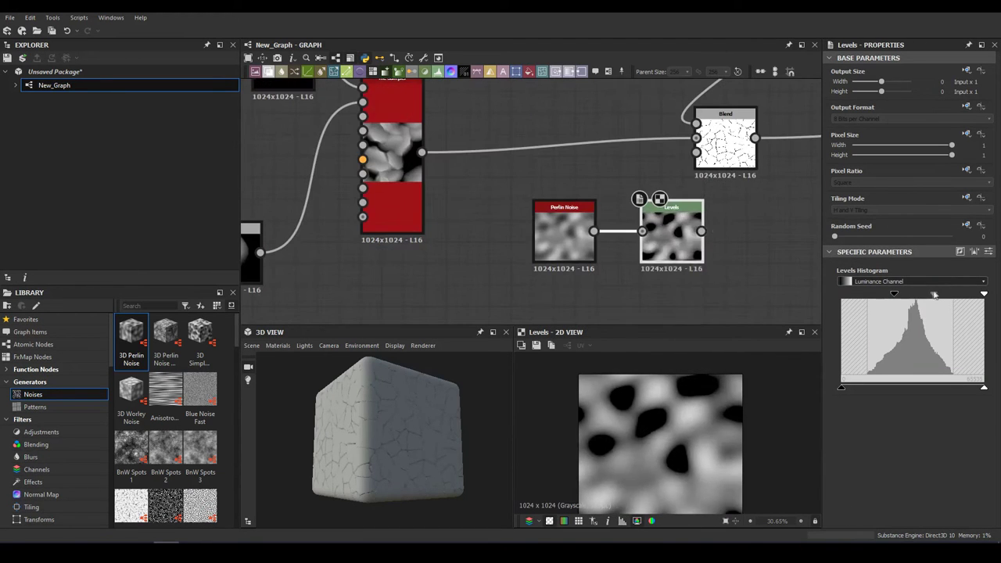
pyautogui.scroll(-2, 570, 181)
pyautogui.moveTo(738, 246); pyautogui.dragTo(732, 168)
pyautogui.click(756, 160)
pyautogui.click(911, 302)
pyautogui.click(875, 335)
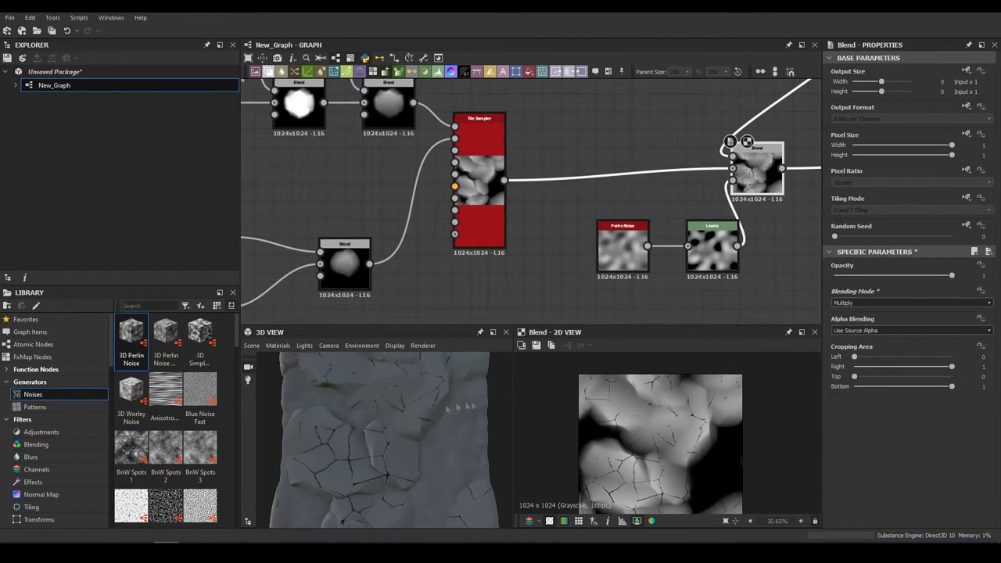
# Lower the Slope Blur intensity to sharpen the crack cells.
pyautogui.moveTo(622, 242); pyautogui.dragTo(560, 260)
pyautogui.scroll(-1, 906, 352)
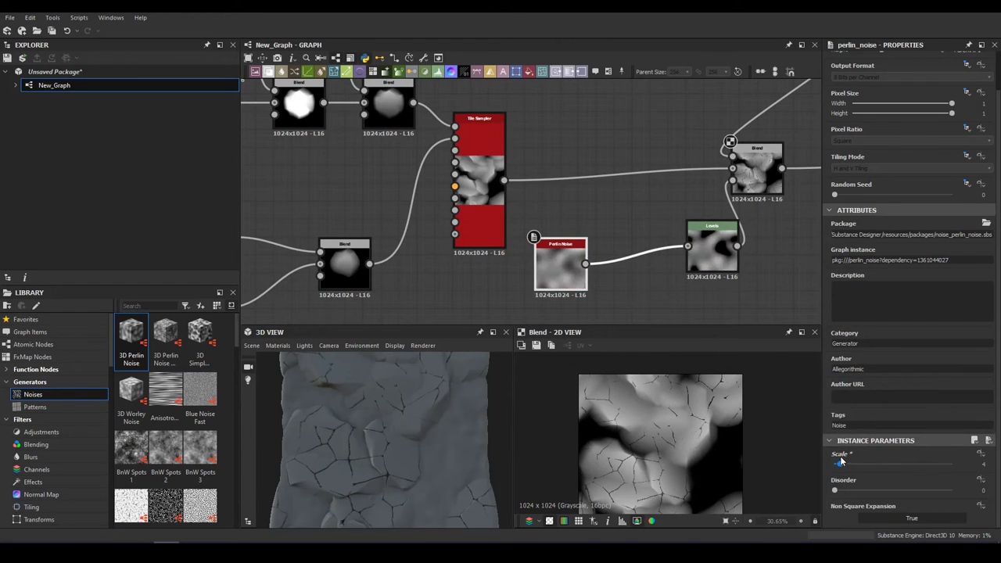
pyautogui.click(712, 250)
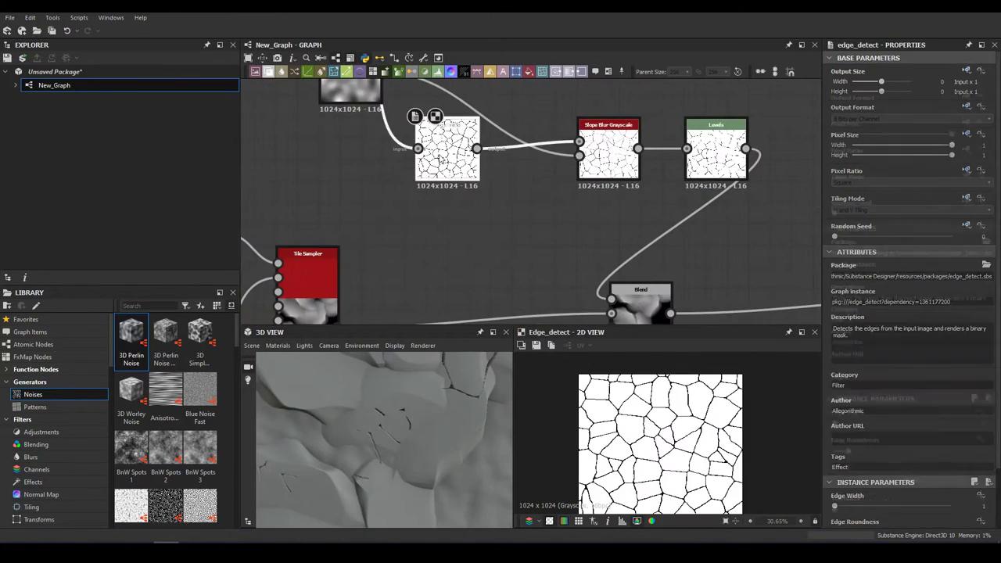
pyautogui.moveTo(842, 507); pyautogui.dragTo(845, 506)
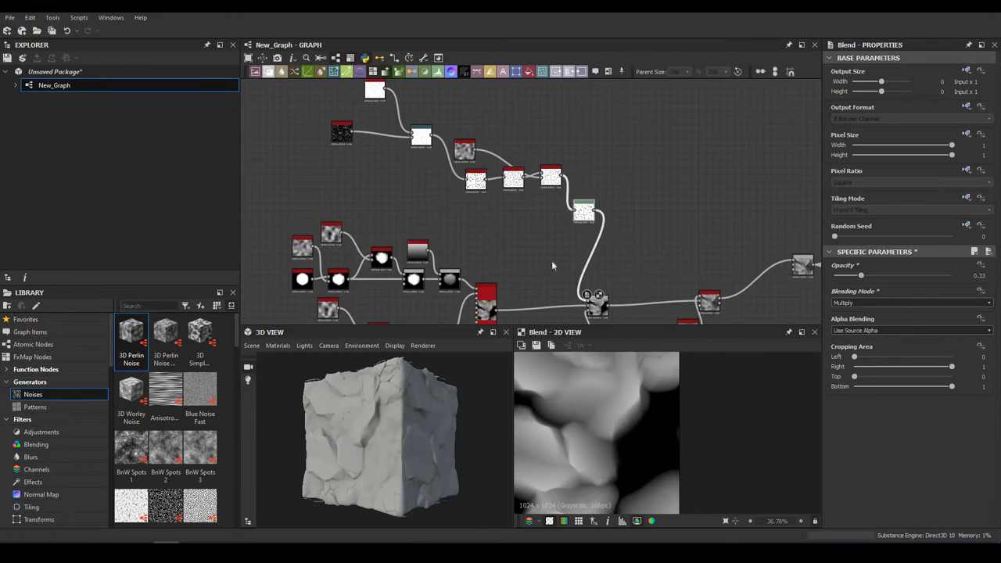
# Rotate the Directional Warp angle to 137° and check the cube's top face.
pyautogui.press('f')
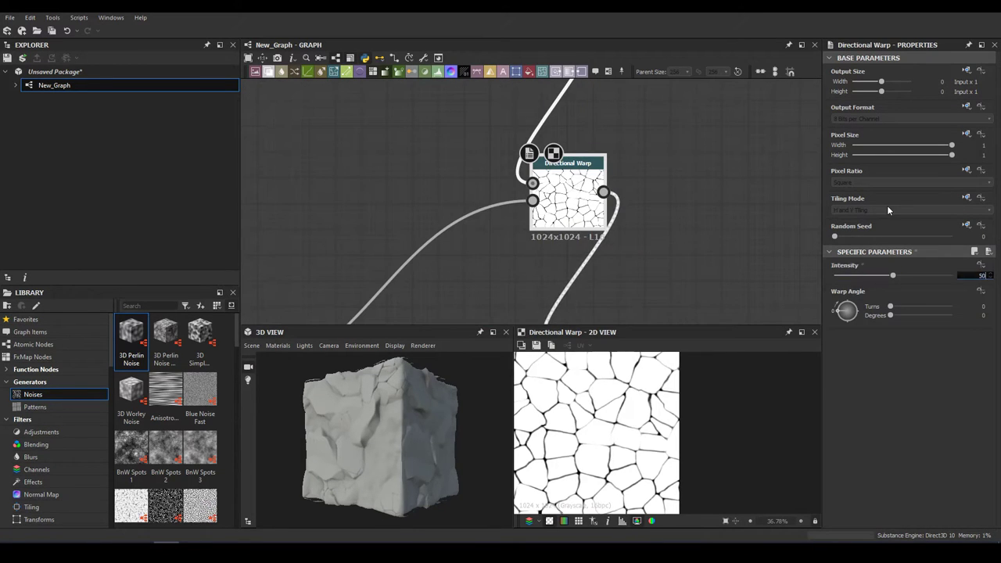
pyautogui.moveTo(890, 306); pyautogui.dragTo(915, 306)
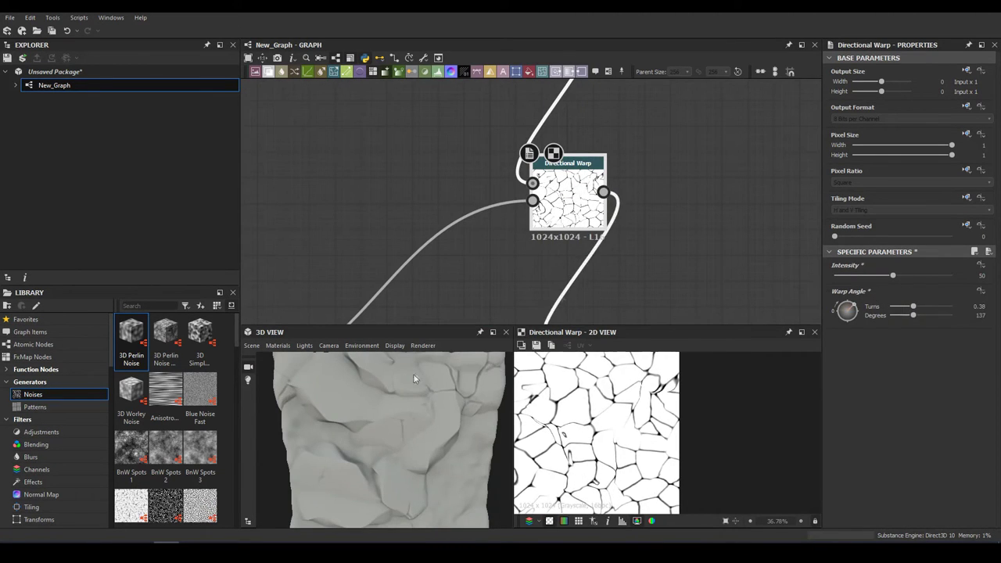
pyautogui.moveTo(414, 378); pyautogui.dragTo(422, 446)
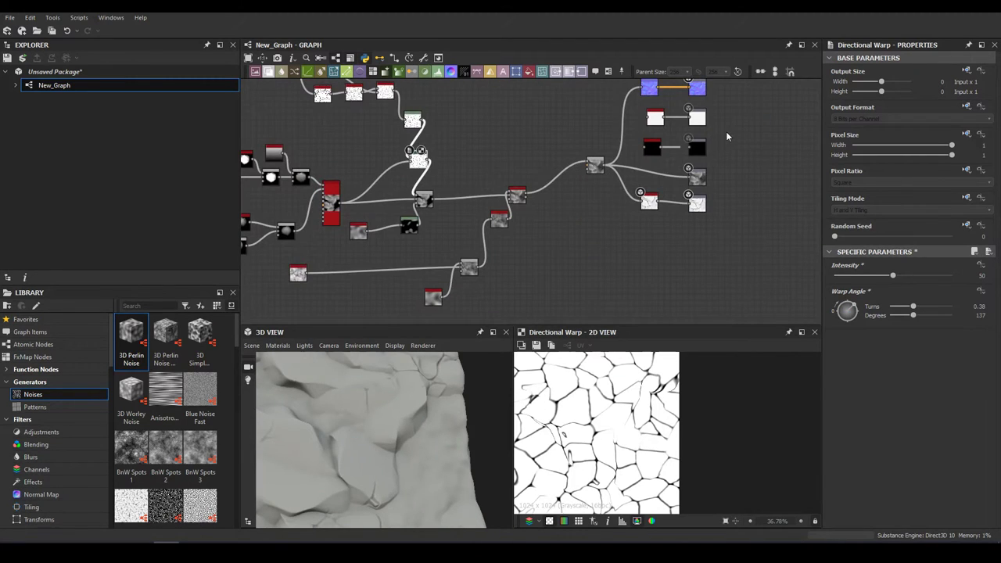
pyautogui.rightClick(631, 126)
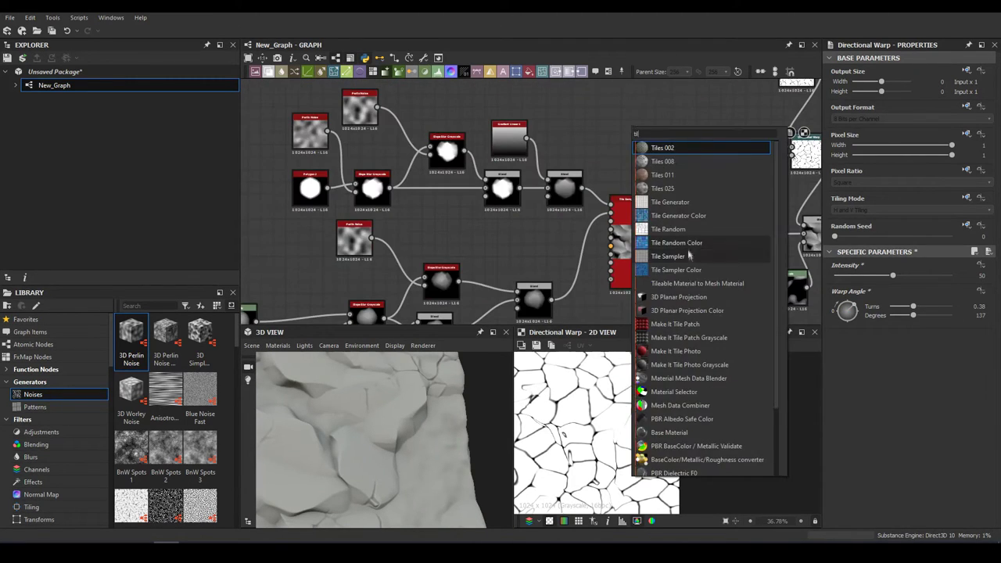
# Add a Tile Sampler with enlarged, overlapping tiles and insert a Blend on its output.
pyautogui.click(687, 249)
pyautogui.scroll(-4, 907, 509)
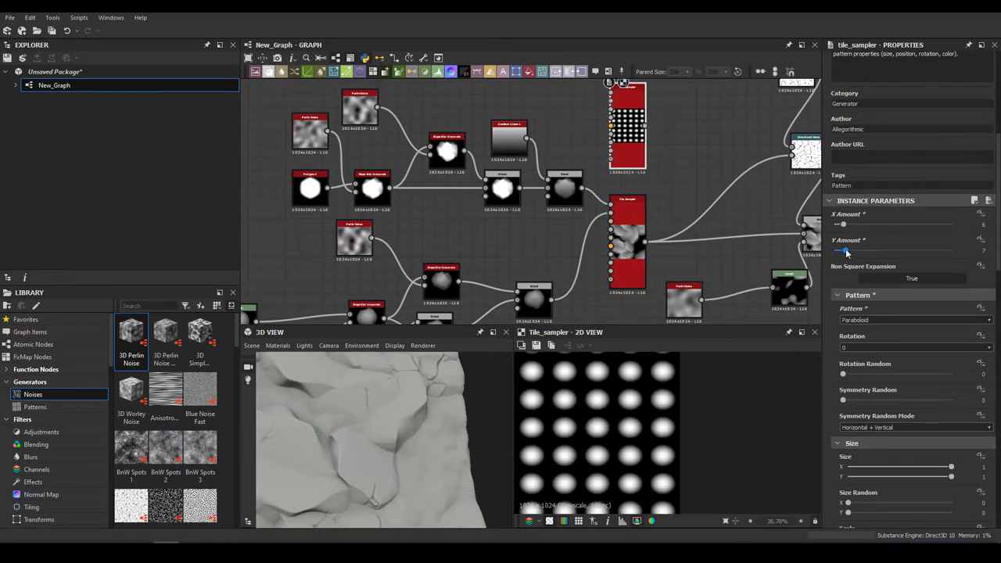
pyautogui.scroll(-4, 846, 252)
pyautogui.moveTo(843, 414); pyautogui.dragTo(876, 415)
pyautogui.scroll(-12, 867, 120)
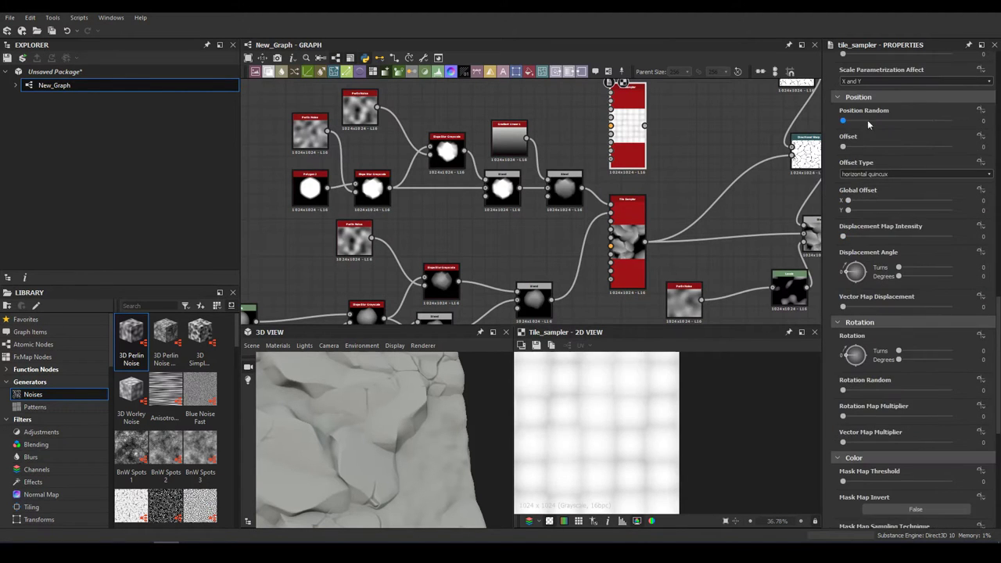
pyautogui.moveTo(627, 125); pyautogui.dragTo(603, 125)
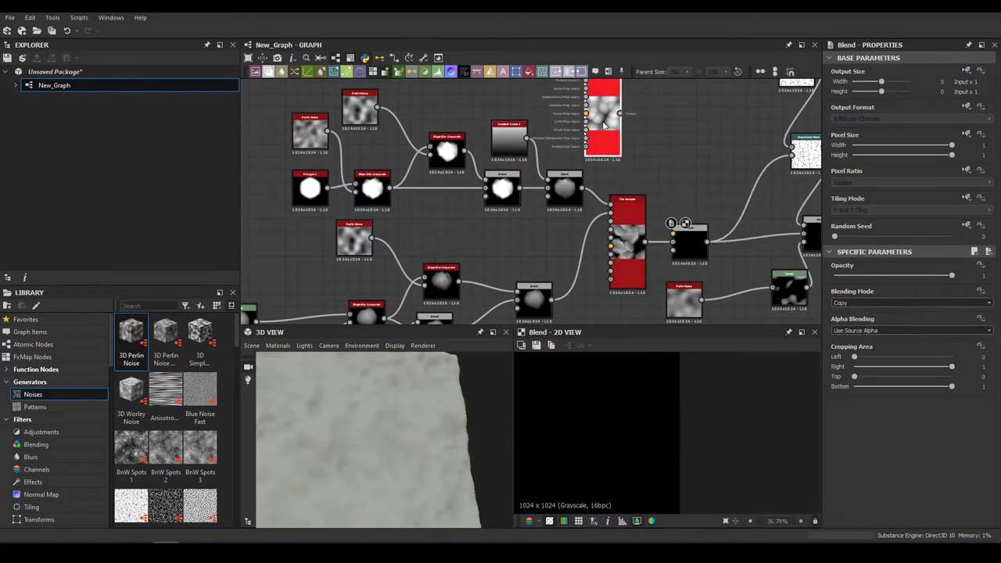
pyautogui.click(687, 244)
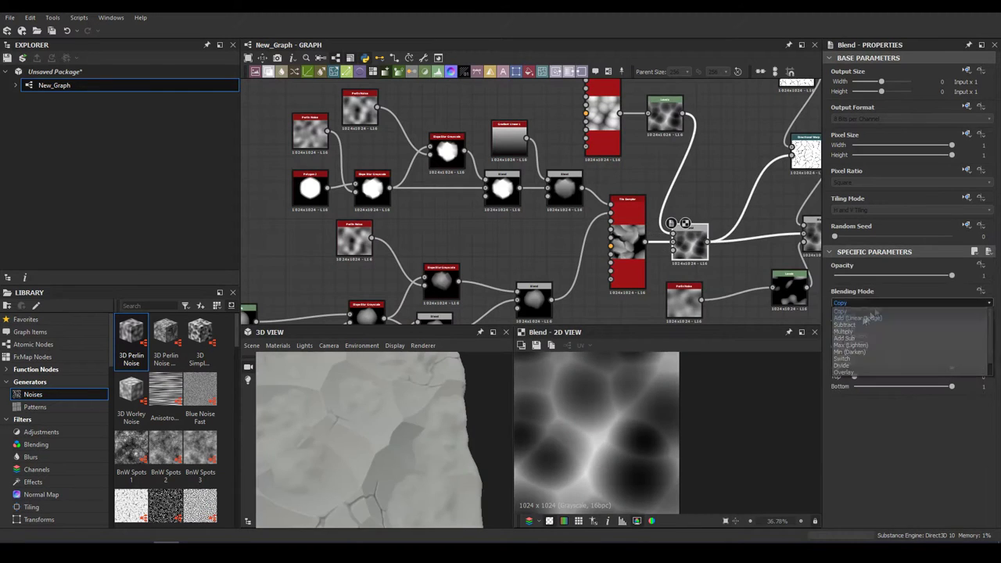
pyautogui.scroll(2, 605, 116)
pyautogui.click(604, 116)
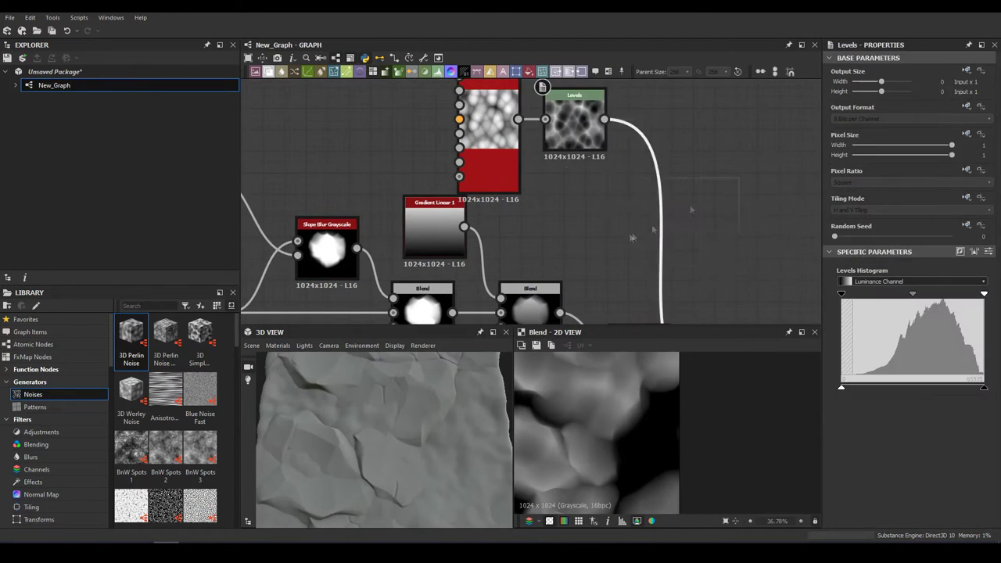
# Insert a Blur HQ Grayscale after Levels and add a Plasma noise node.
pyautogui.press('space')
pyautogui.write('bl')
pyautogui.click(672, 315)
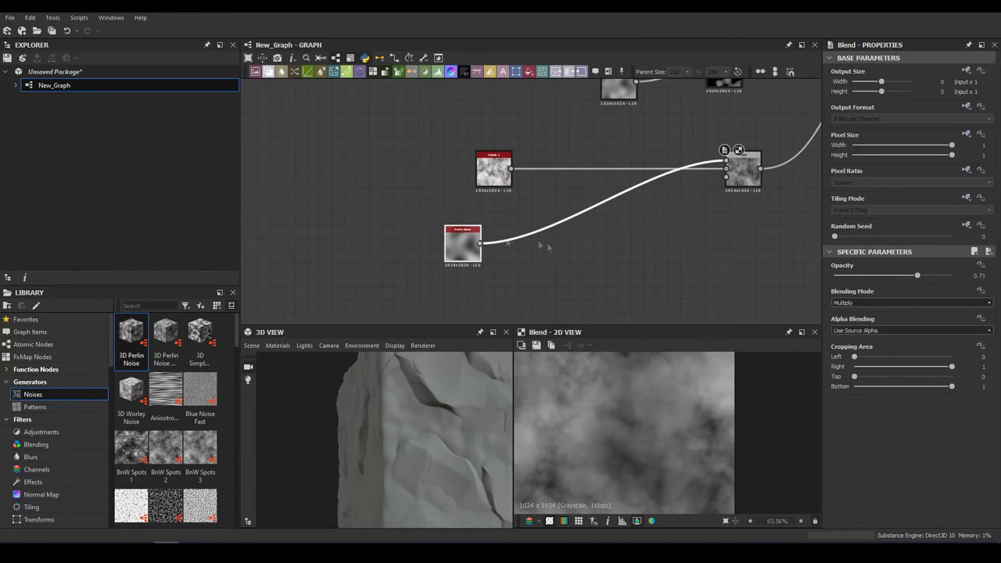
pyautogui.press('space')
pyautogui.click(554, 269)
pyautogui.press('space')
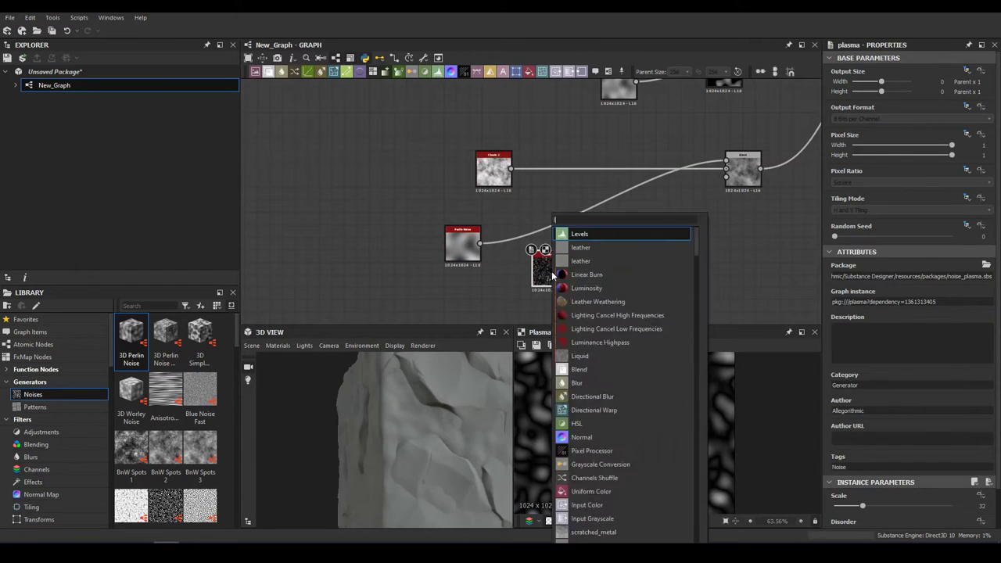
# Chain Levels, Transformation 2D and Make It Tile Photo Grayscale after the Plasma.
pyautogui.click(581, 230)
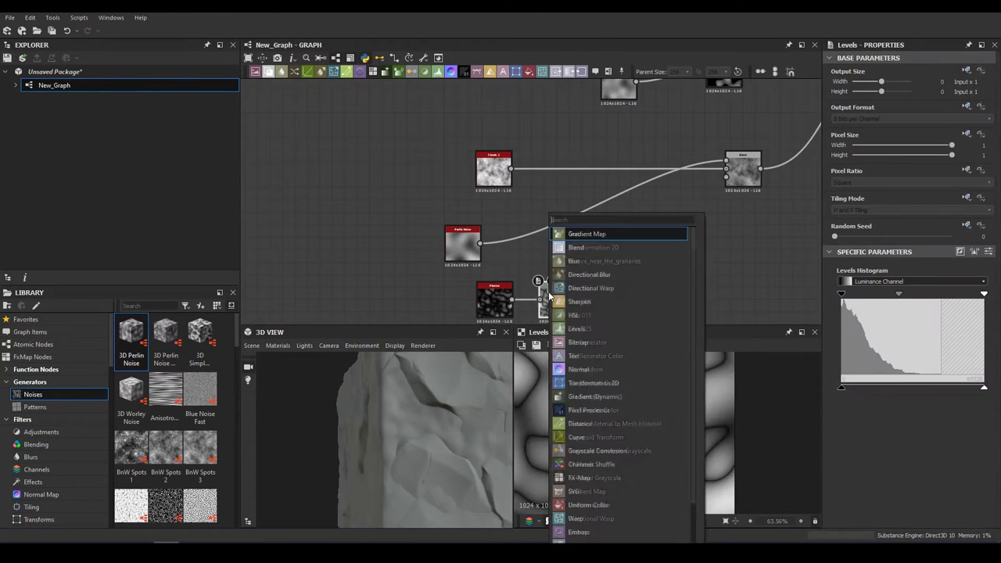
pyautogui.click(592, 382)
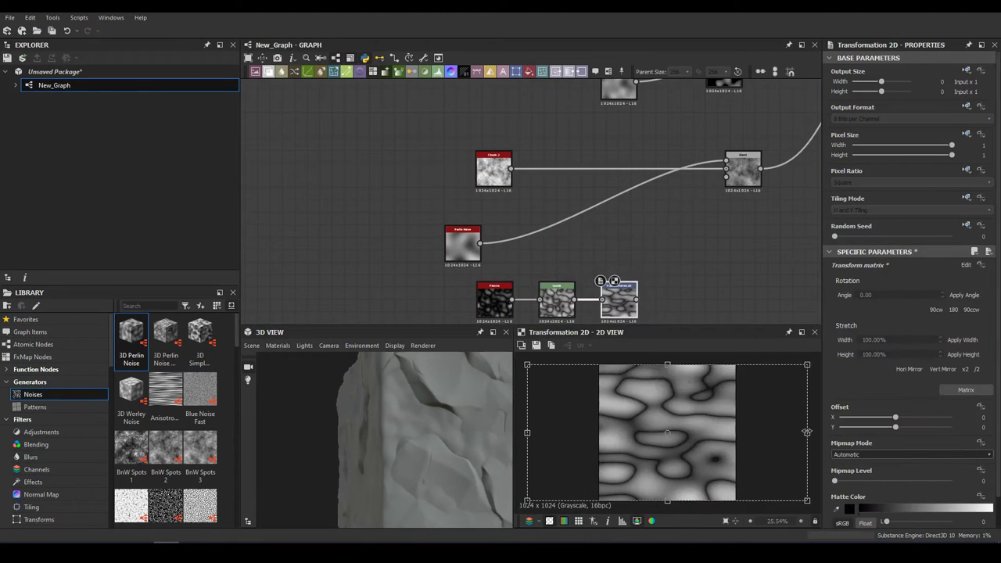
pyautogui.press('space')
pyautogui.write('make')
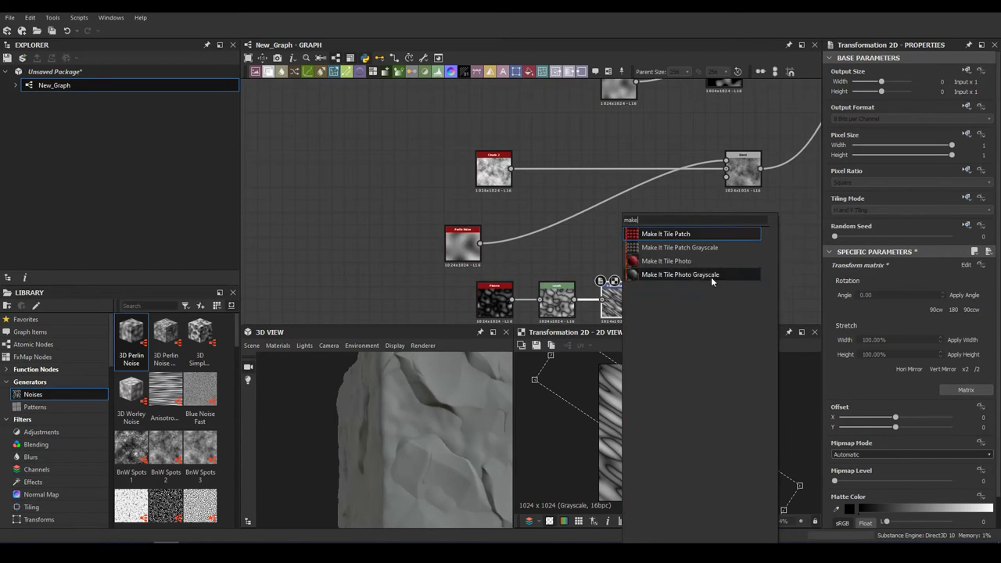
pyautogui.click(711, 275)
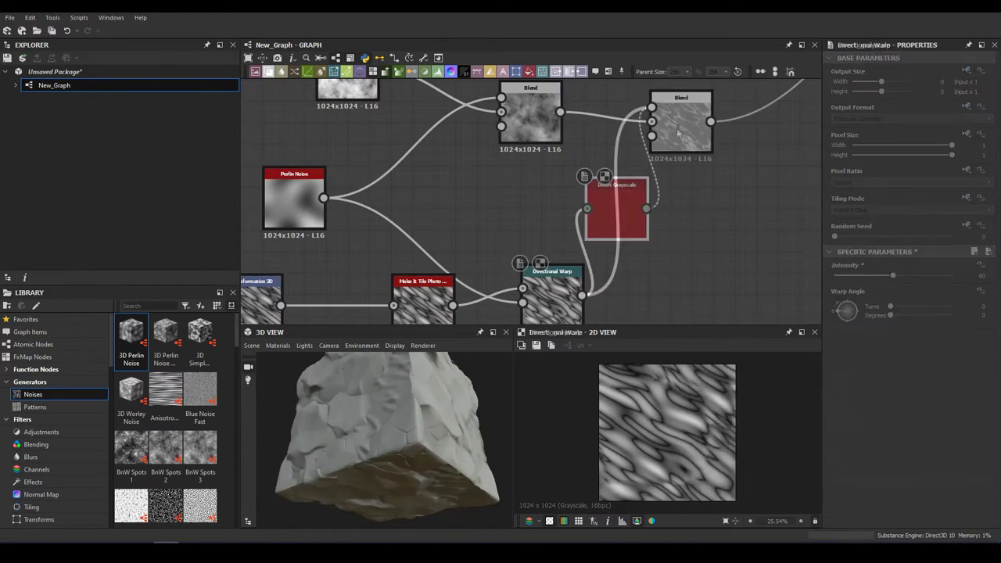
# Set the Plasma branch's Blend to Multiply with lowered opacity.
pyautogui.click(875, 333)
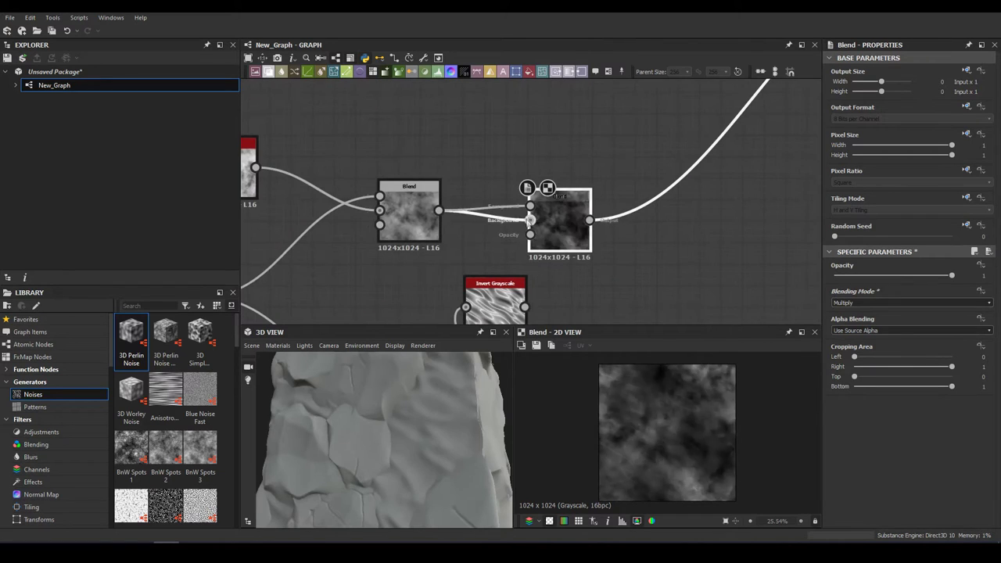
pyautogui.click(858, 274)
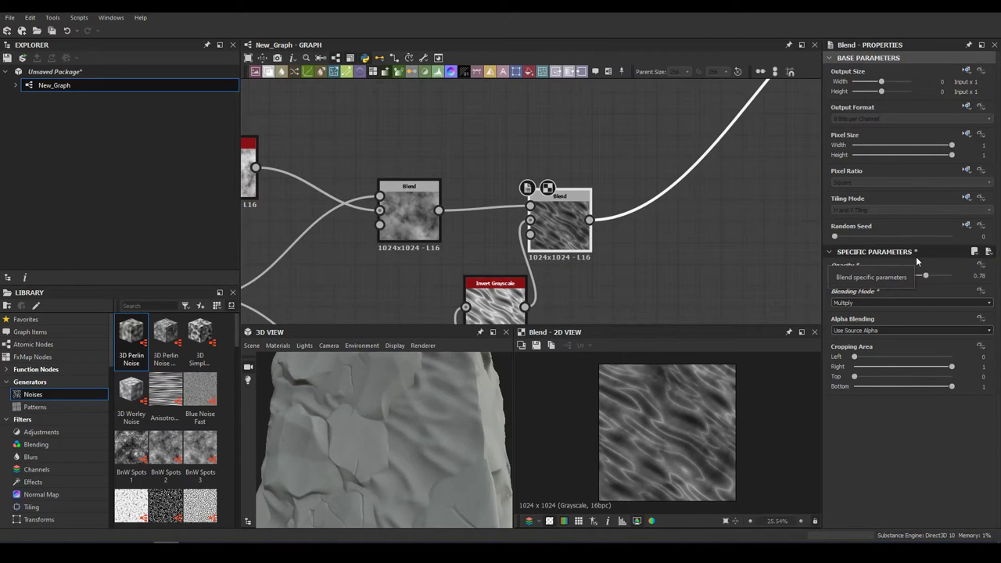
pyautogui.scroll(-3, 688, 264)
# Insert a Blur HQ between Levels and Transformation 2D with intensity about 5.95.
pyautogui.click(592, 179)
pyautogui.scroll(3, 774, 143)
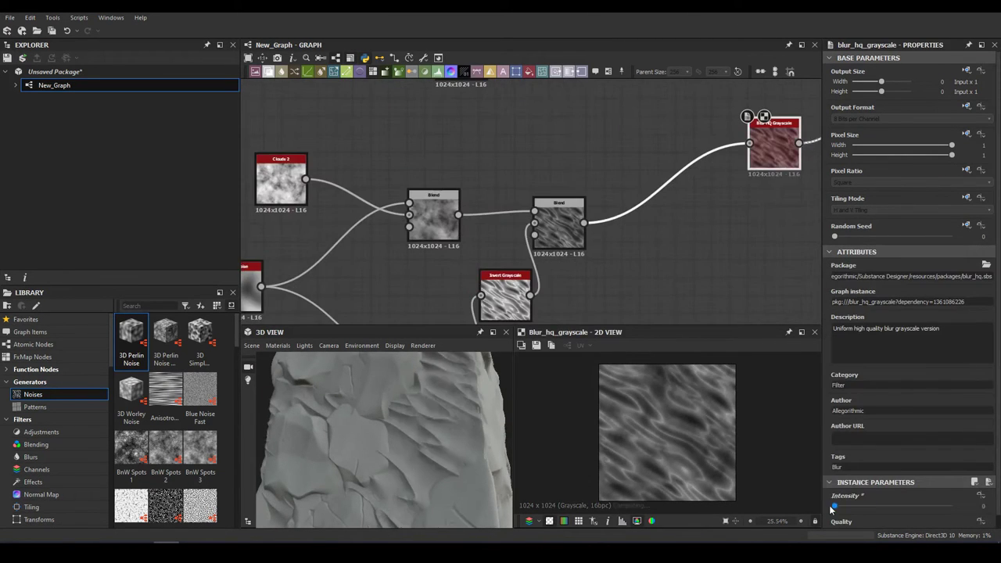
pyautogui.moveTo(522, 263); pyautogui.dragTo(438, 235, button='middle')
pyautogui.scroll(2, 370, 191)
pyautogui.click(369, 191)
pyautogui.moveTo(478, 183); pyautogui.dragTo(652, 178)
pyautogui.press('space')
pyautogui.click(500, 230)
pyautogui.click(851, 508)
pyautogui.moveTo(652, 175); pyautogui.dragTo(459, 227, button='middle')
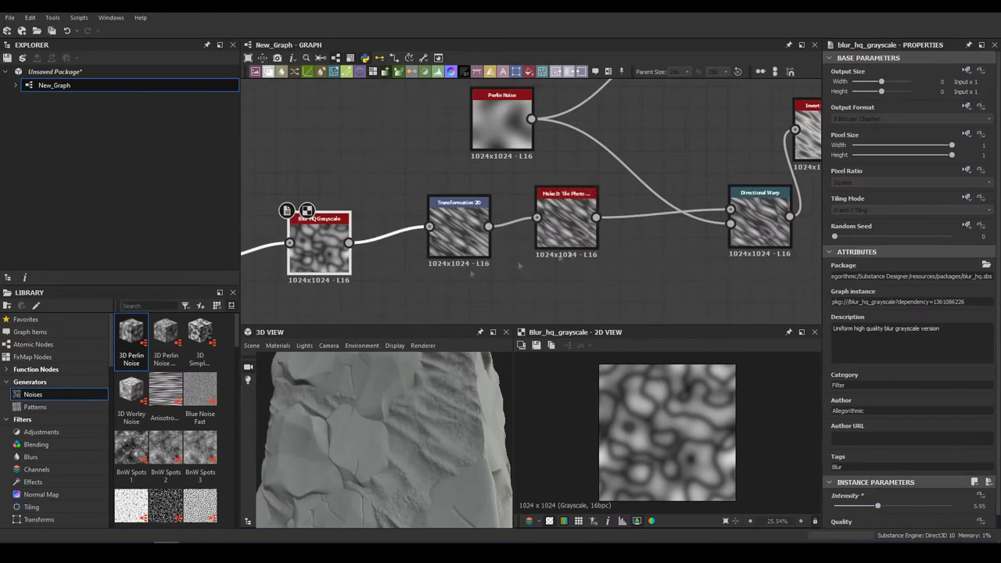
pyautogui.click(459, 226)
# Fine-tune the streak Blend's multiply opacity to 0.78.
pyautogui.moveTo(695, 395); pyautogui.dragTo(704, 414)
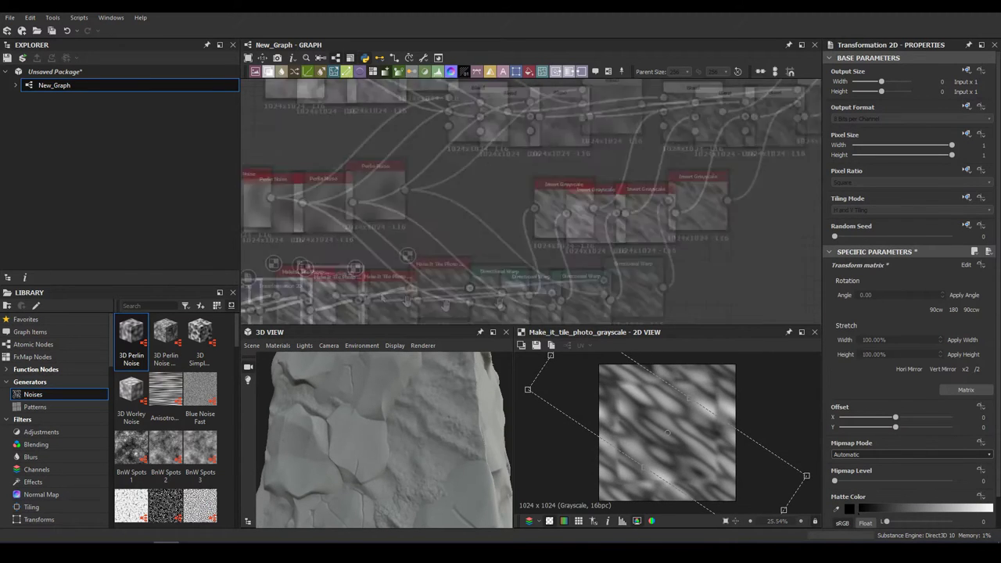
pyautogui.moveTo(625, 234); pyautogui.dragTo(438, 258, button='middle')
pyautogui.click(591, 148)
pyautogui.moveTo(951, 275); pyautogui.dragTo(866, 280)
pyautogui.moveTo(673, 328); pyautogui.dragTo(538, 165, button='middle')
pyautogui.click(579, 196)
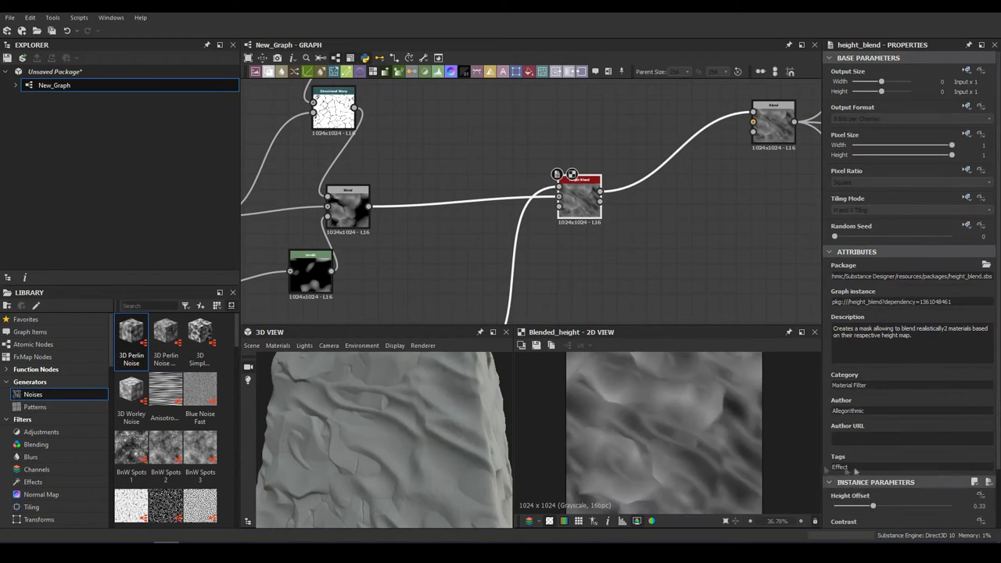
# Lower the height_blend offset to 0.24 and preview the curvature_smooth output.
pyautogui.moveTo(876, 504); pyautogui.dragTo(864, 507)
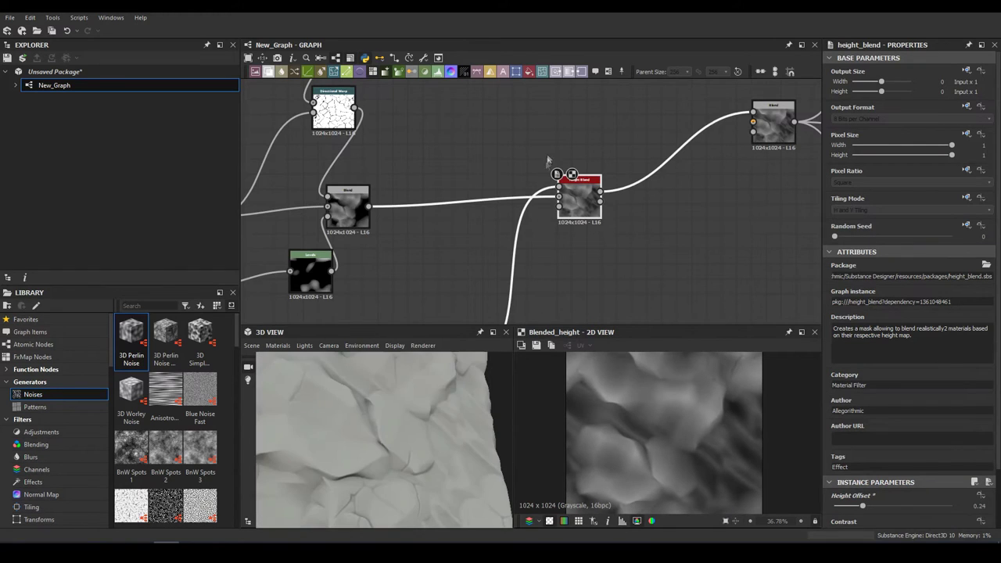
pyautogui.scroll(-3, 558, 172)
pyautogui.moveTo(559, 172); pyautogui.dragTo(551, 270, button='middle')
pyautogui.rightClick(435, 172)
pyautogui.doubleClick(427, 162)
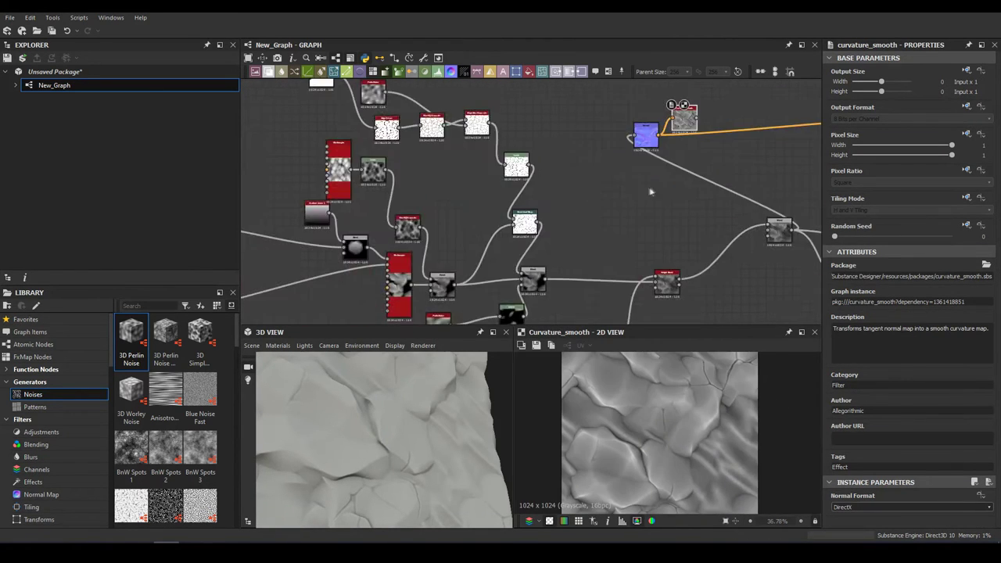
# Add a Gradient Map and shape its gradient into dark-to-light browns.
pyautogui.click(637, 240)
pyautogui.click(835, 344)
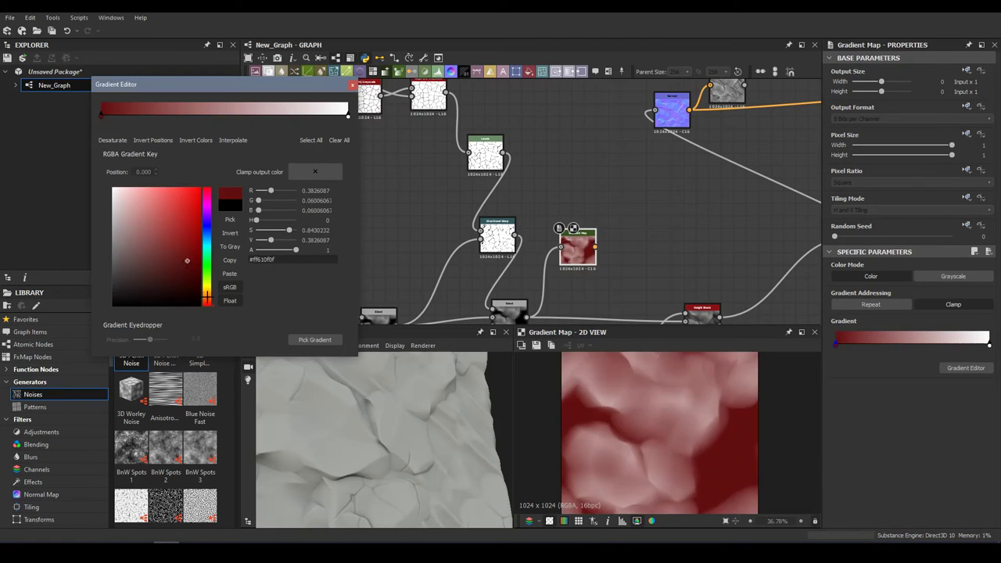
pyautogui.moveTo(156, 234); pyautogui.dragTo(176, 268)
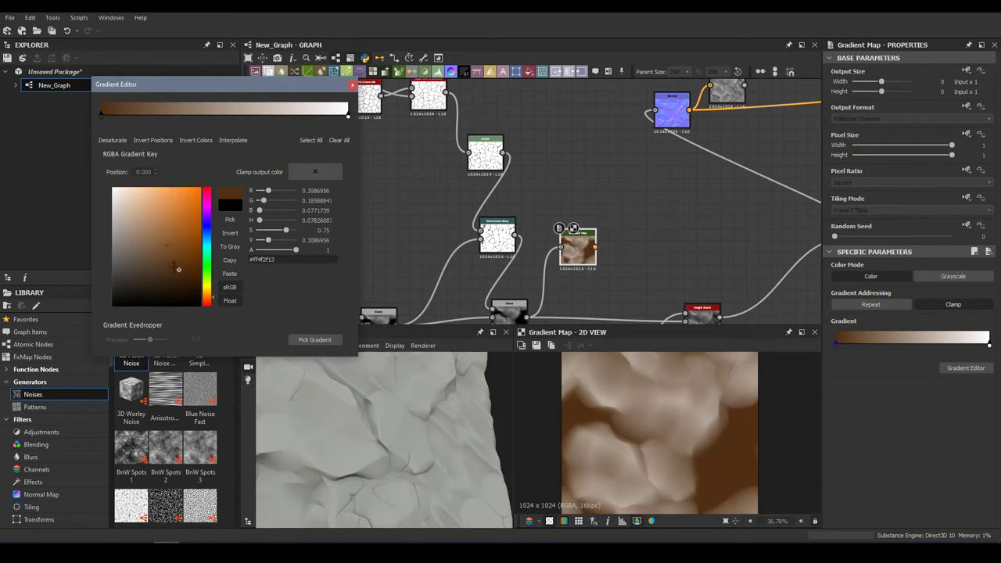
pyautogui.moveTo(140, 118); pyautogui.dragTo(334, 116)
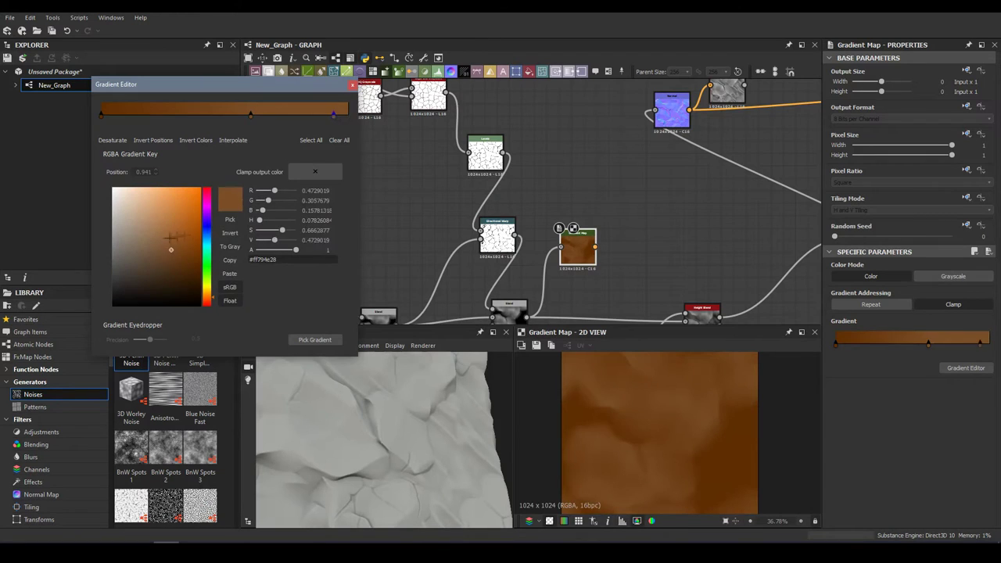
pyautogui.moveTo(250, 115); pyautogui.dragTo(218, 115)
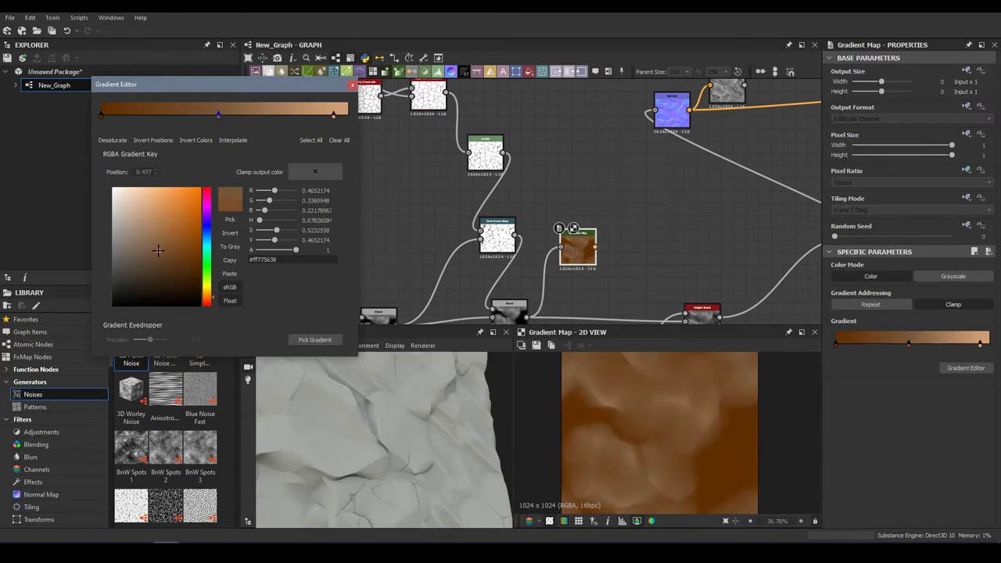
pyautogui.moveTo(137, 239); pyautogui.dragTo(156, 262)
pyautogui.moveTo(219, 115); pyautogui.dragTo(138, 115)
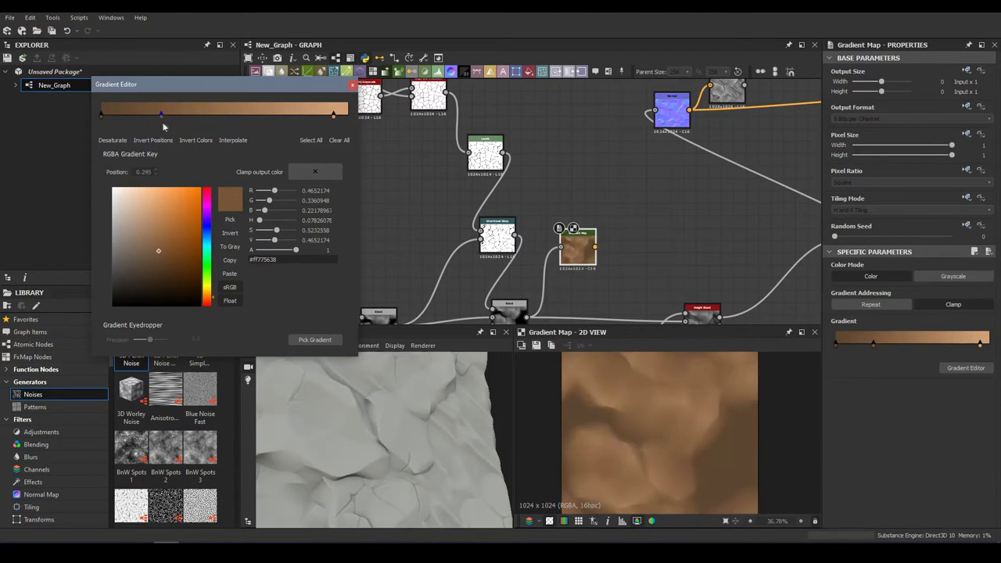
# Recolour the second Gradient Map in brown tones, removing the white end key.
pyautogui.scroll(-2, 672, 445)
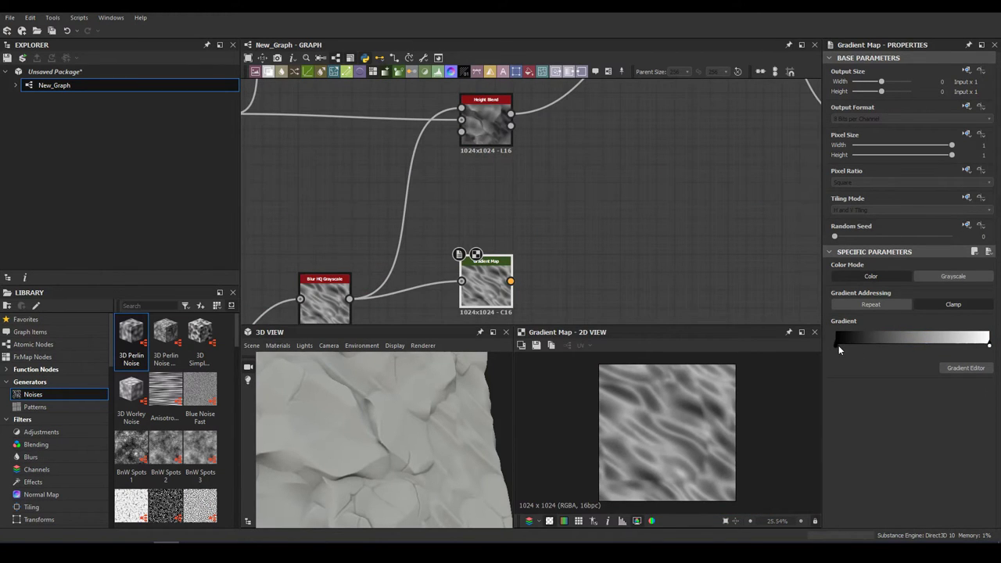
pyautogui.click(838, 345)
pyautogui.click(189, 273)
pyautogui.click(183, 259)
pyautogui.moveTo(138, 114); pyautogui.dragTo(233, 115)
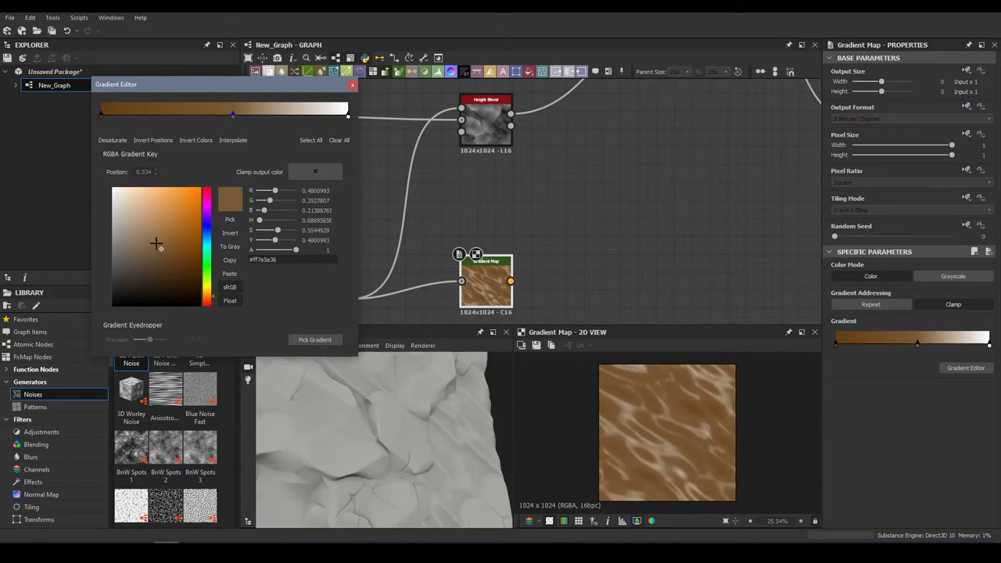
pyautogui.click(156, 240)
pyautogui.click(348, 115)
pyautogui.press('Delete')
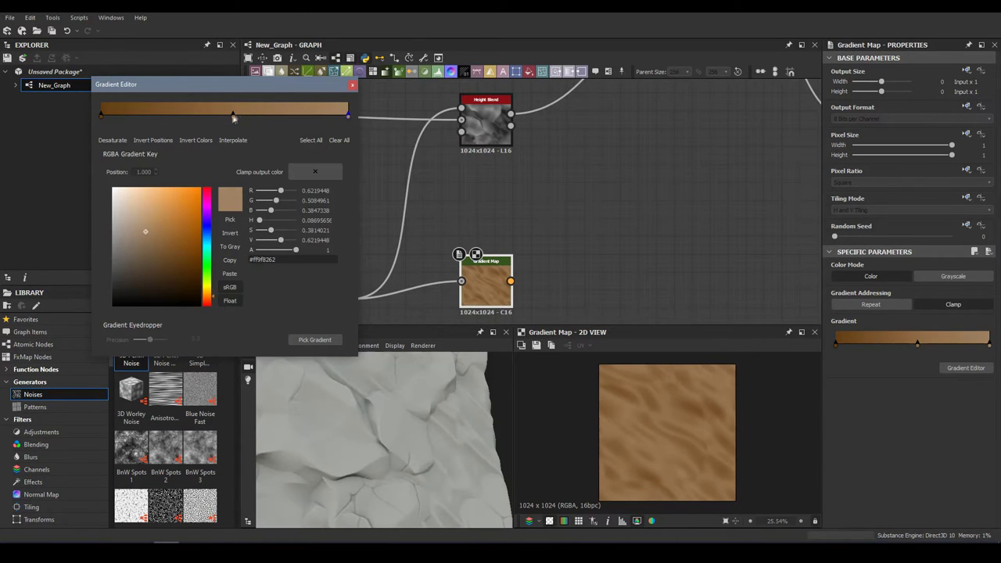
pyautogui.click(351, 84)
# Wire the brown Gradient Map outputs into the colour Blend.
pyautogui.scroll(-5, 509, 105)
pyautogui.moveTo(509, 105); pyautogui.dragTo(504, 139, button='middle')
pyautogui.click(463, 152)
pyautogui.moveTo(452, 152); pyautogui.dragTo(395, 259)
pyautogui.moveTo(395, 260); pyautogui.dragTo(385, 197, button='middle')
pyautogui.moveTo(445, 292); pyautogui.dragTo(473, 100)
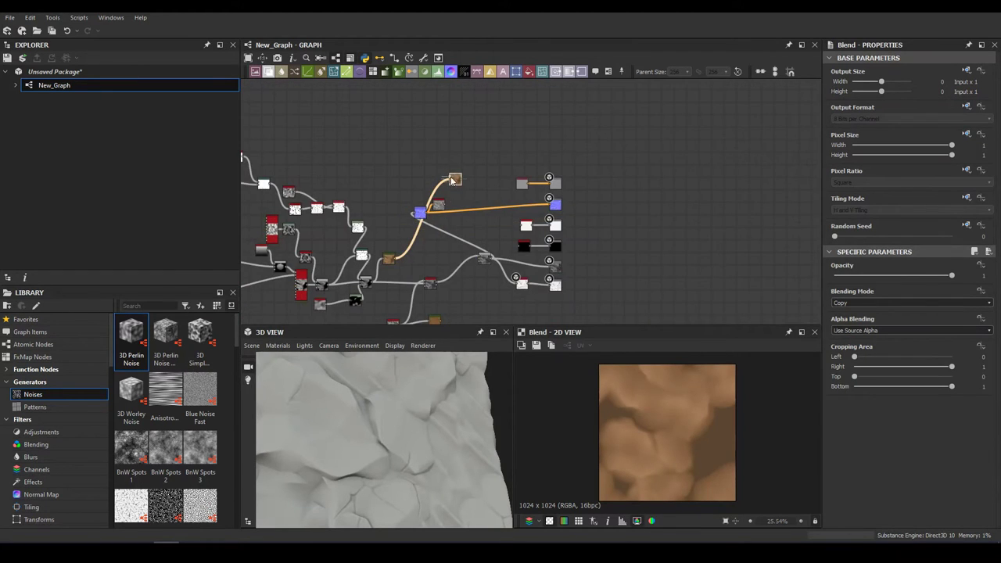
# Move the HSL node after the Gradient Map and lower its saturation to 0.41.
pyautogui.scroll(3, 443, 289)
pyautogui.scroll(2, 675, 430)
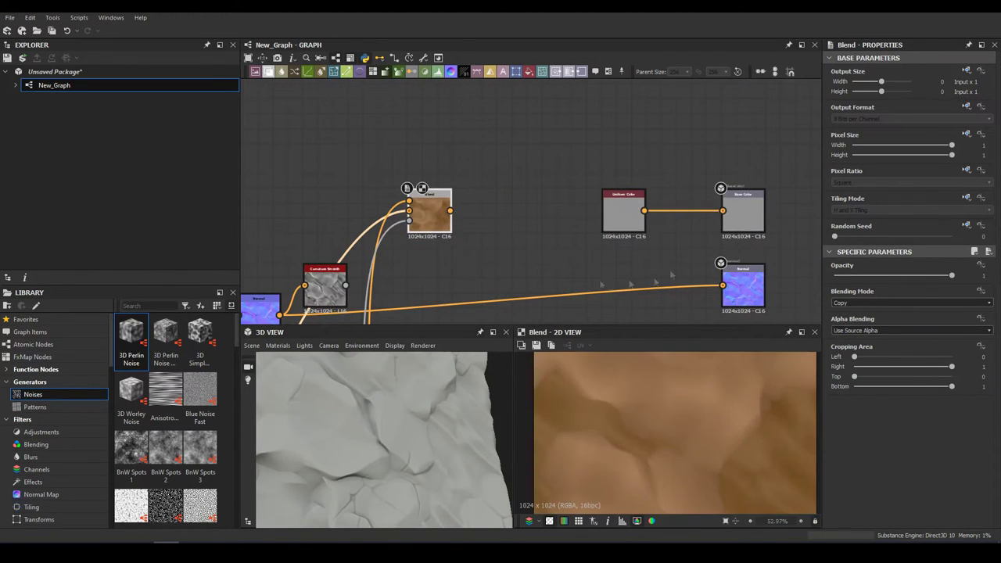
pyautogui.scroll(-3, 375, 428)
pyautogui.moveTo(375, 428); pyautogui.dragTo(438, 422)
pyautogui.scroll(-2, 547, 196)
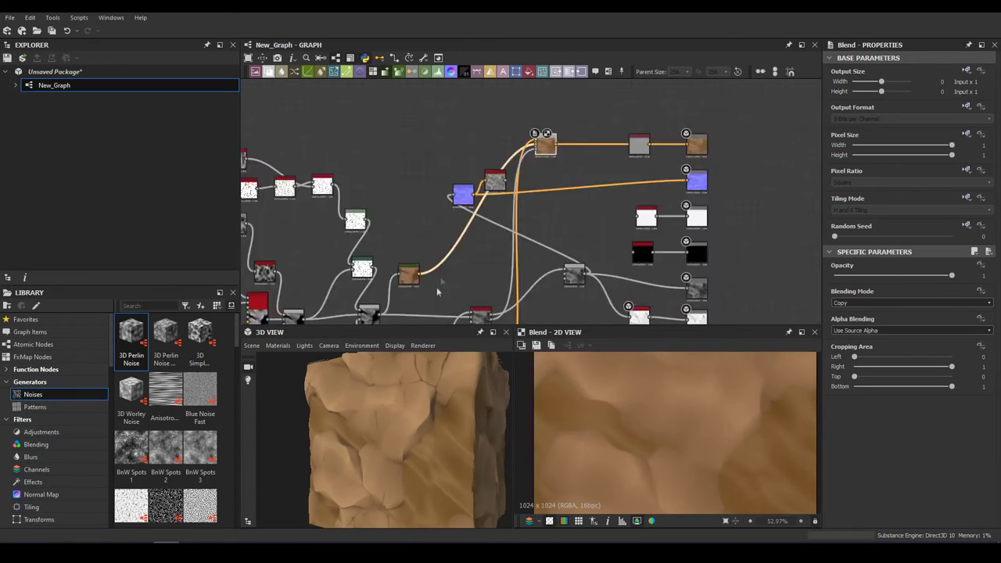
pyautogui.scroll(2, 548, 195)
pyautogui.click(585, 98)
pyautogui.moveTo(561, 162); pyautogui.dragTo(530, 208)
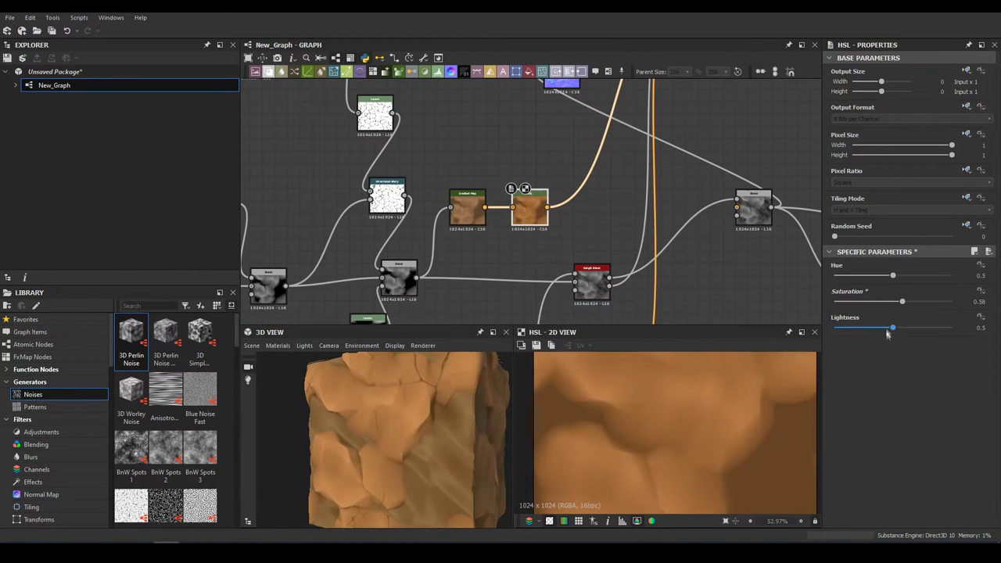
pyautogui.moveTo(892, 327); pyautogui.dragTo(896, 327)
pyautogui.moveTo(892, 275); pyautogui.dragTo(904, 302)
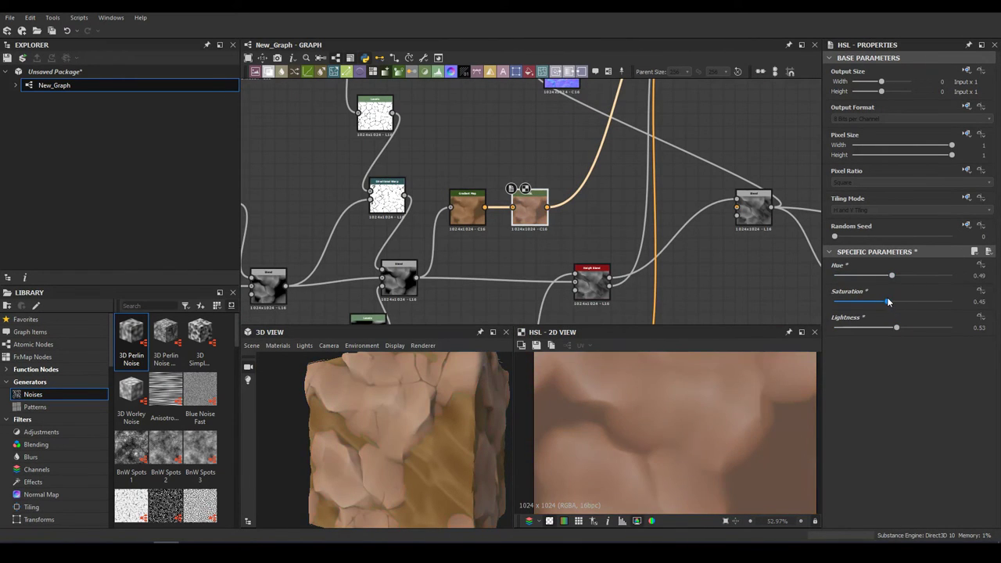
# Insert an HSL after the brown Gradient Map and raise lightness to 0.61.
pyautogui.click(467, 205)
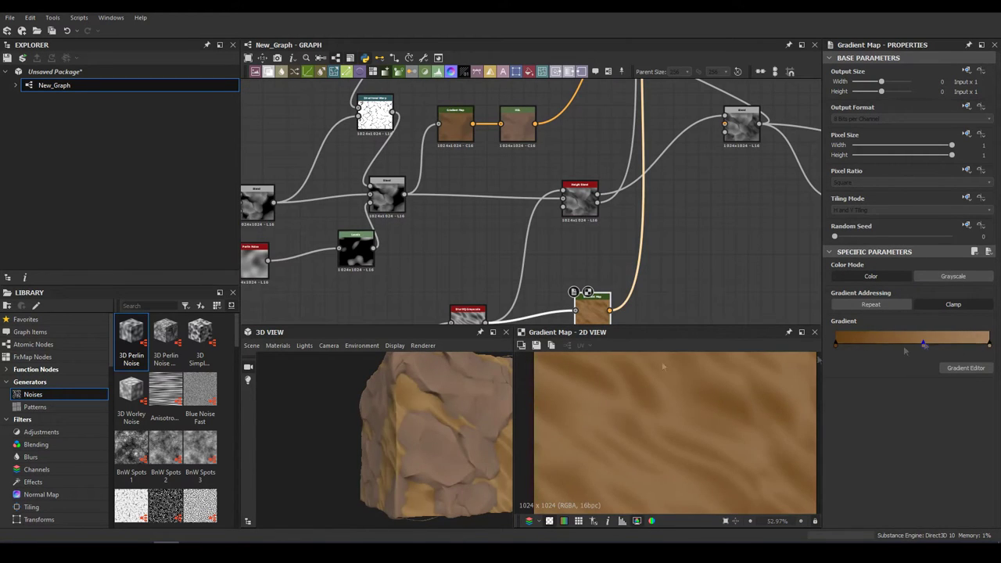
pyautogui.click(965, 368)
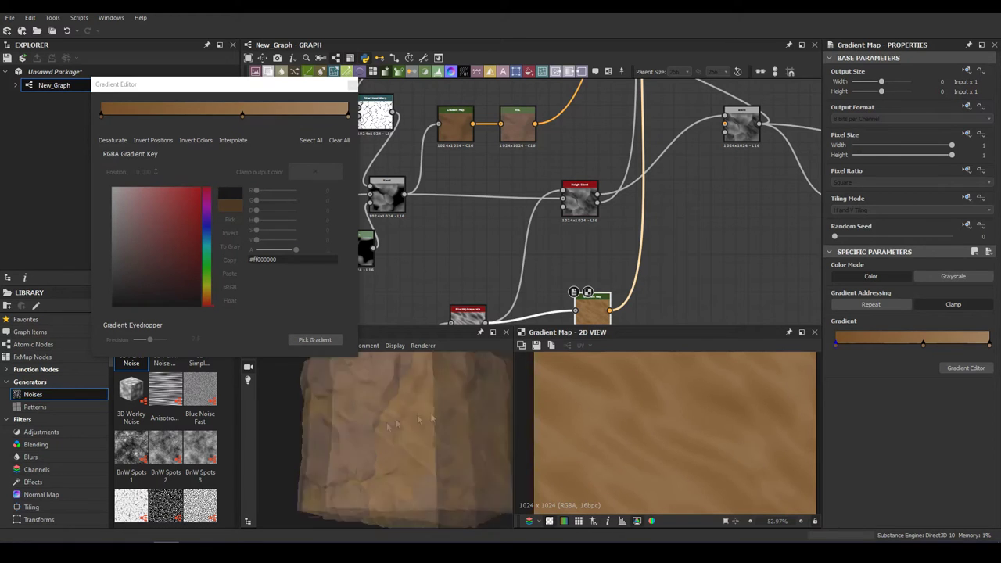
pyautogui.moveTo(431, 419); pyautogui.dragTo(439, 429)
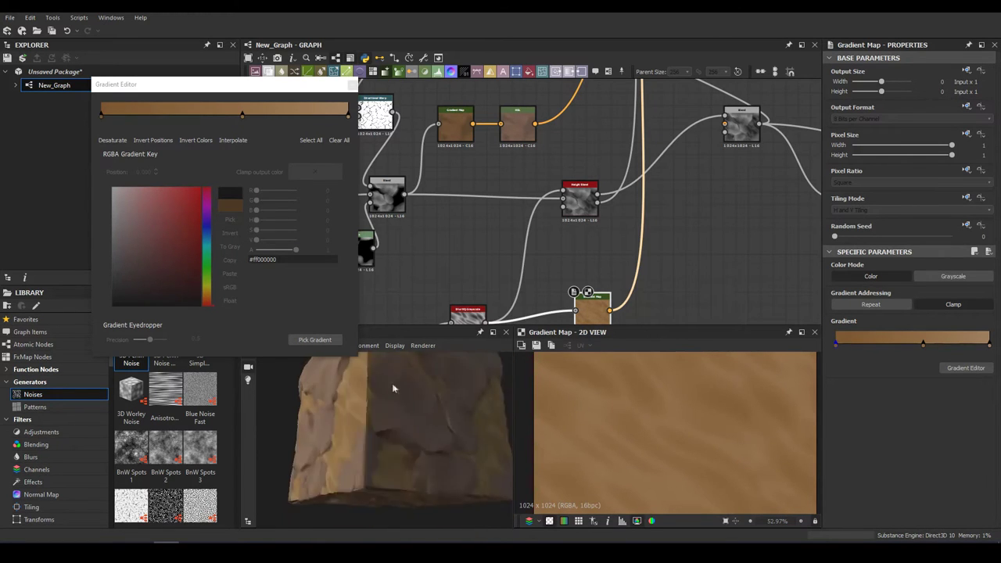
pyautogui.scroll(5, 673, 258)
pyautogui.press('space')
pyautogui.write('h')
pyautogui.click(674, 234)
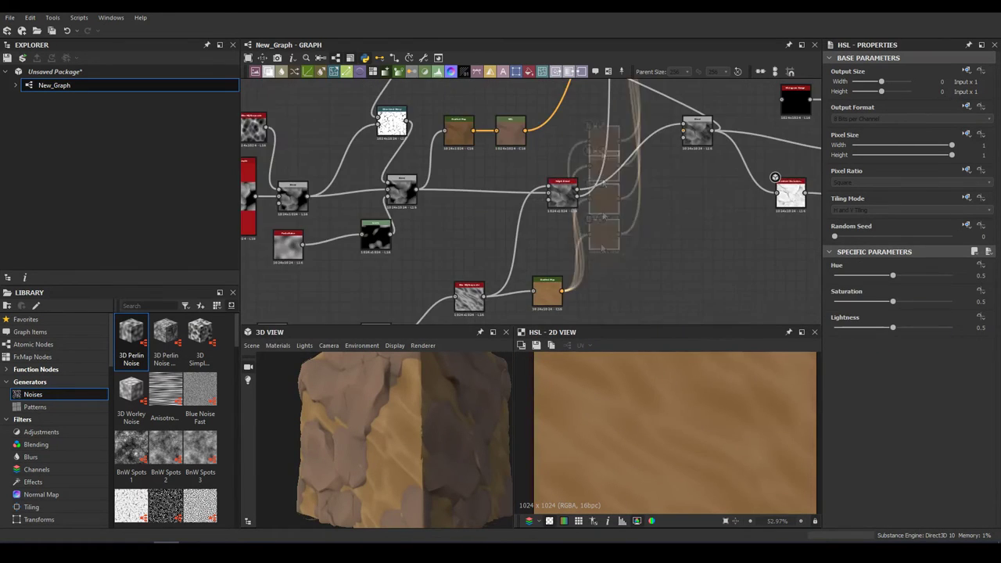
pyautogui.moveTo(892, 327); pyautogui.dragTo(905, 327)
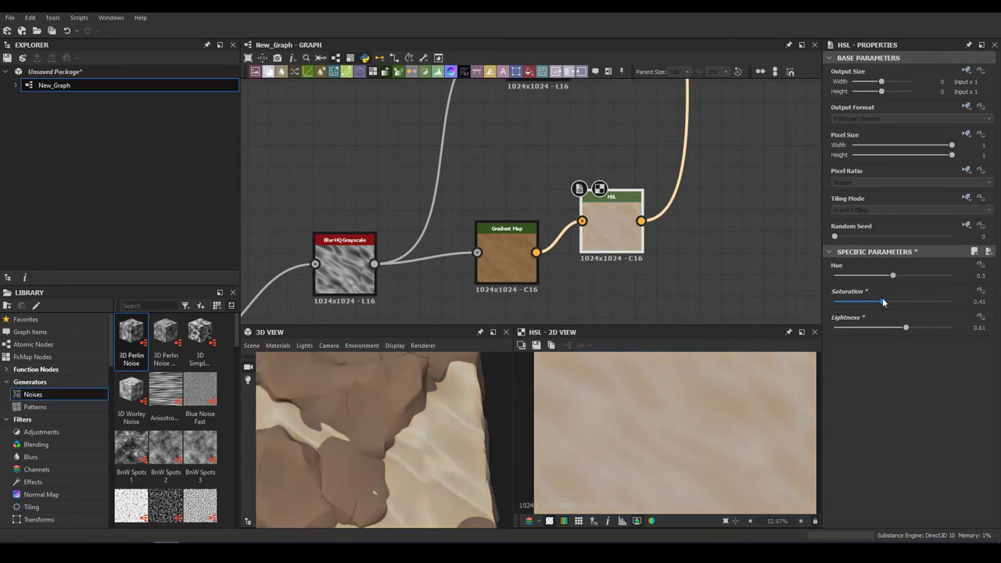
# Add a Levels node to the graph.
pyautogui.scroll(-5, 346, 413)
pyautogui.moveTo(458, 166)
pyautogui.mouseDown(button='middle')
pyautogui.moveTo(482, 293)
pyautogui.moveTo(400, 309)
pyautogui.mouseUp(button='middle')
pyautogui.scroll(-3, 482, 293)
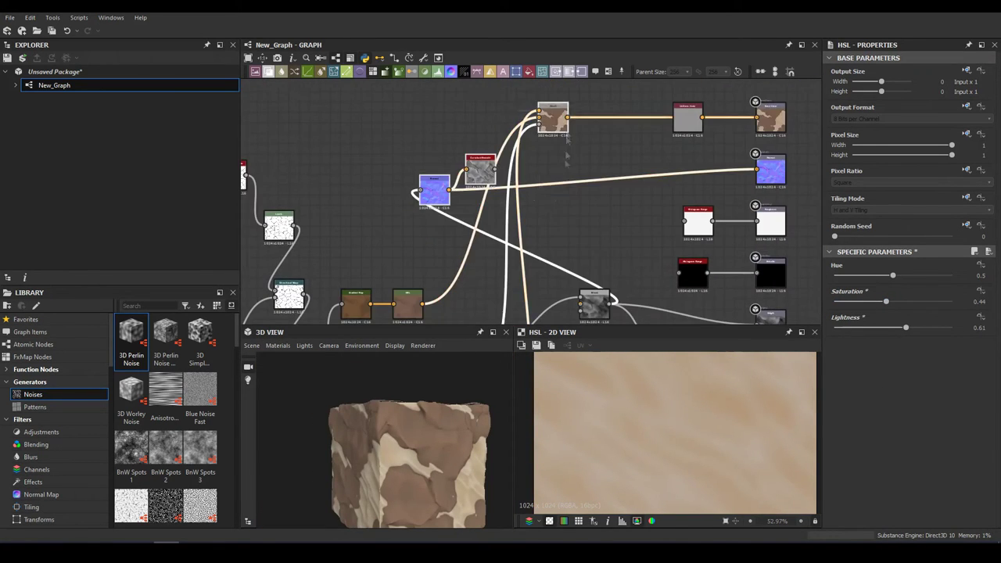
pyautogui.scroll(-2, 400, 309)
pyautogui.press('space')
pyautogui.write('levels')
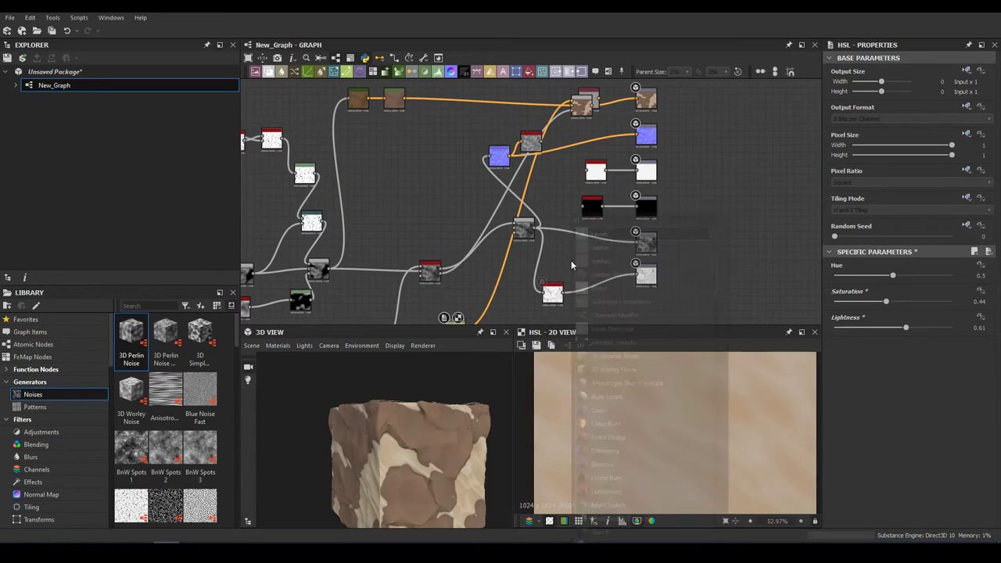
pyautogui.press('Return')
# Drag a BnW Spots 3 noise from the library's Noises into the graph.
pyautogui.scroll(3, 571, 260)
pyautogui.scroll(-2, 547, 204)
pyautogui.scroll(2, 548, 203)
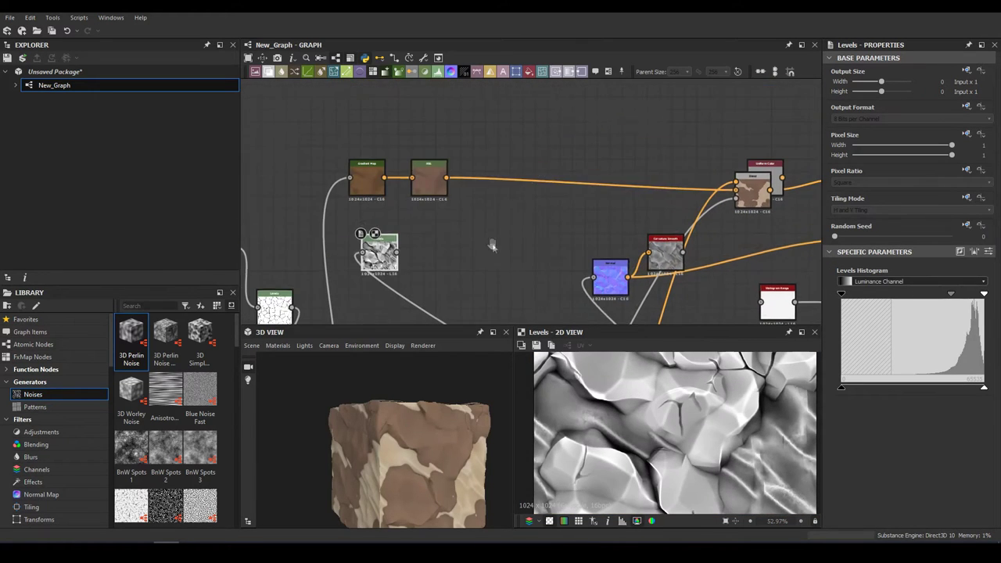
pyautogui.click(566, 172)
pyautogui.moveTo(565, 172); pyautogui.dragTo(639, 184, button='middle')
pyautogui.click(47, 407)
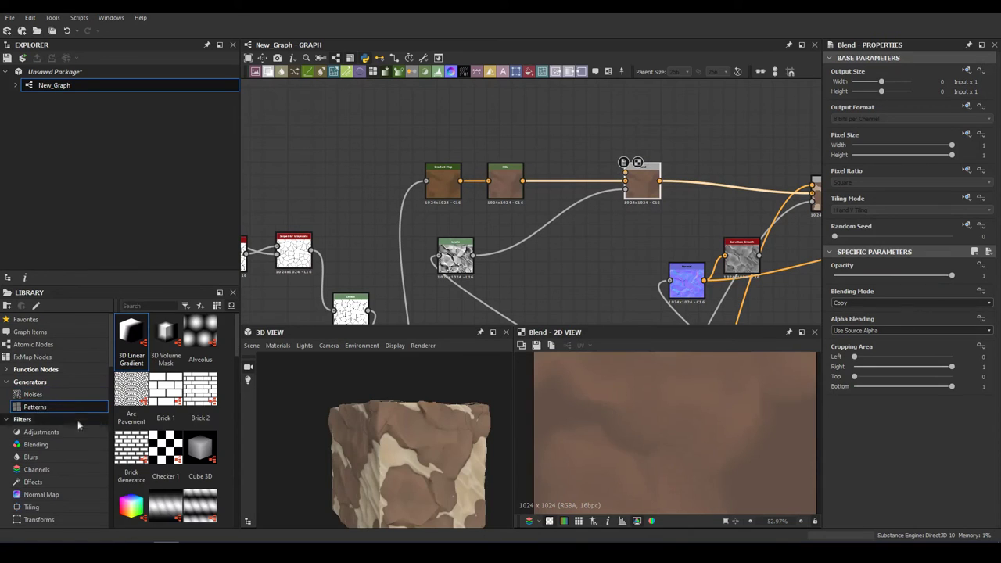
pyautogui.click(56, 395)
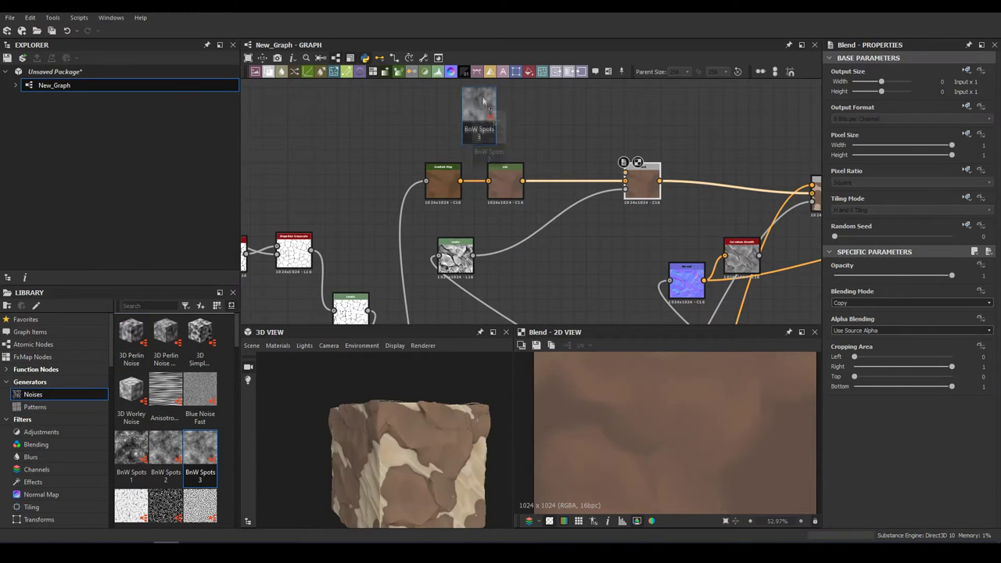
pyautogui.moveTo(526, 202); pyautogui.dragTo(480, 97)
# Set the spots gradient map's colour keys and connect it into the Blend.
pyautogui.scroll(-5, 173, 407)
pyautogui.scroll(-5, 173, 407)
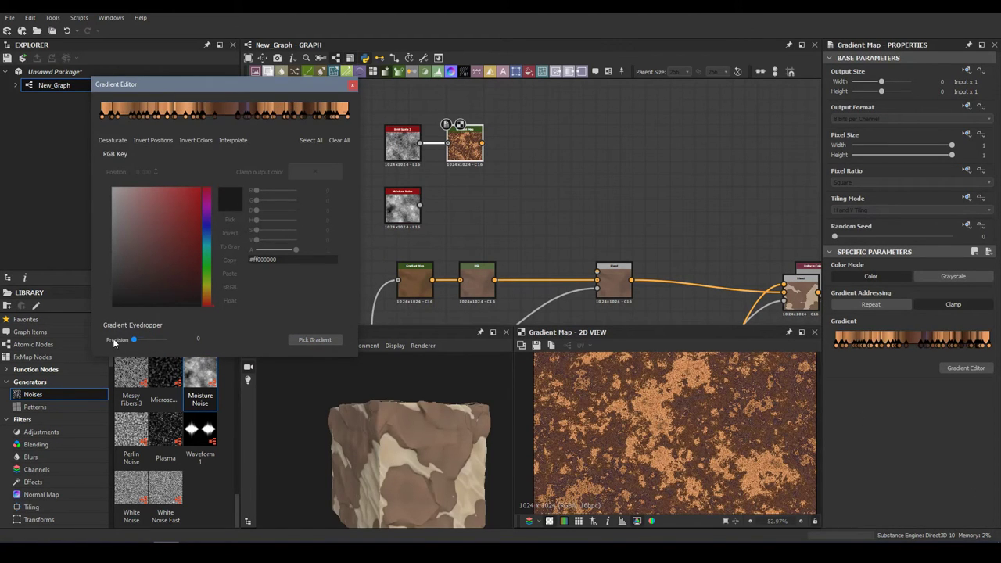
pyautogui.click(217, 114)
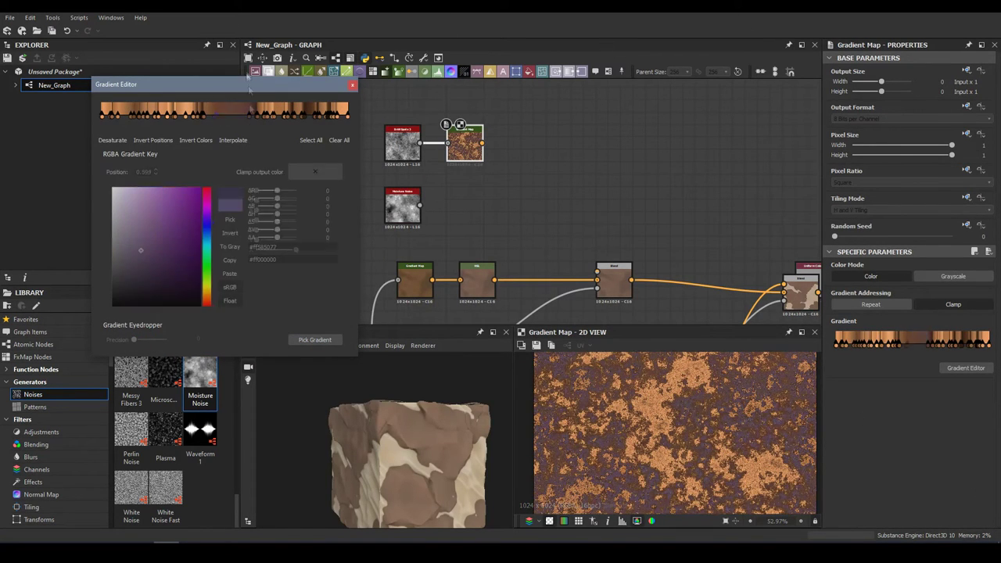
pyautogui.click(228, 116)
pyautogui.click(352, 84)
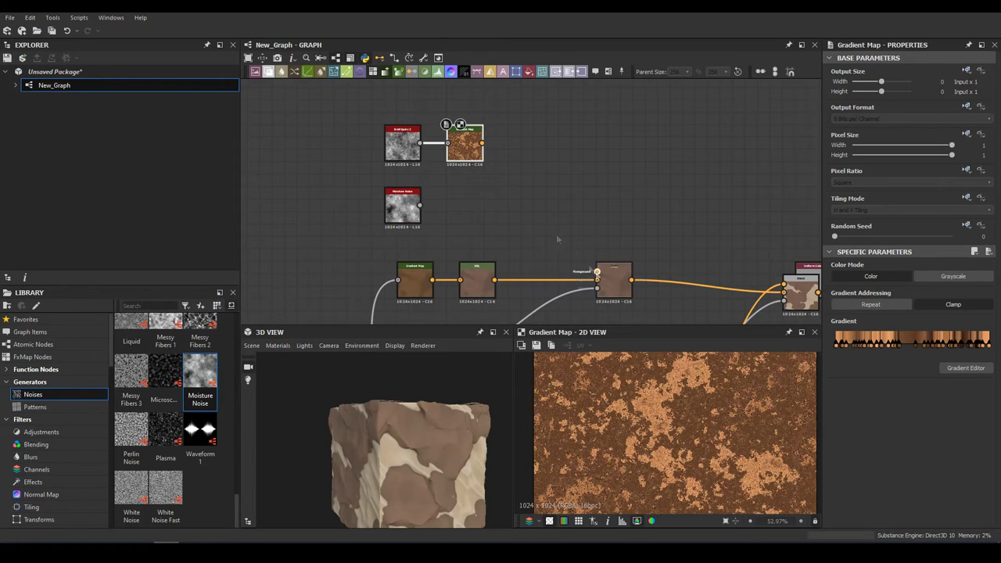
pyautogui.moveTo(482, 143); pyautogui.dragTo(596, 271)
# Set the spots Blend to Add (Linear Dodge) at about 0.18 opacity.
pyautogui.click(614, 281)
pyautogui.click(851, 303)
pyautogui.click(856, 316)
pyautogui.moveTo(952, 276); pyautogui.dragTo(855, 275)
pyautogui.moveTo(437, 438)
pyautogui.mouseDown()
pyautogui.moveTo(408, 410)
pyautogui.moveTo(469, 469)
pyautogui.mouseUp()
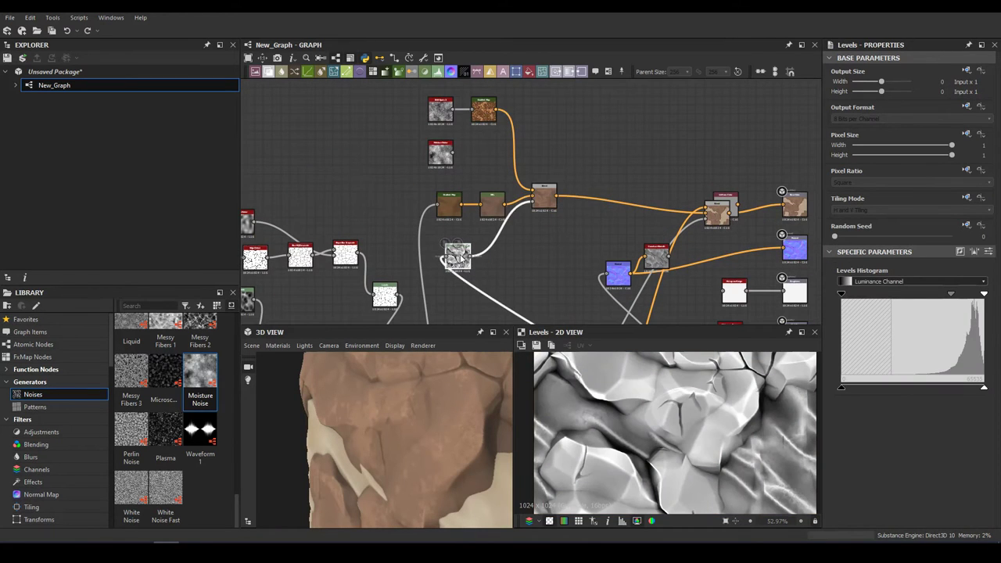
# Darken the height levels and the spots with an HSL at lightness 0.41.
pyautogui.moveTo(842, 293); pyautogui.dragTo(857, 295)
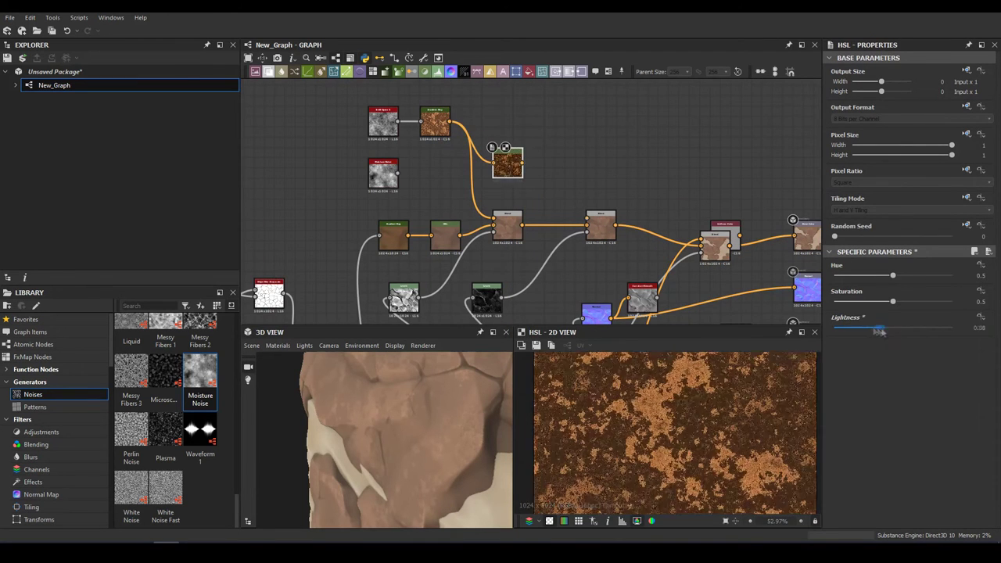
pyautogui.moveTo(892, 328); pyautogui.dragTo(883, 328)
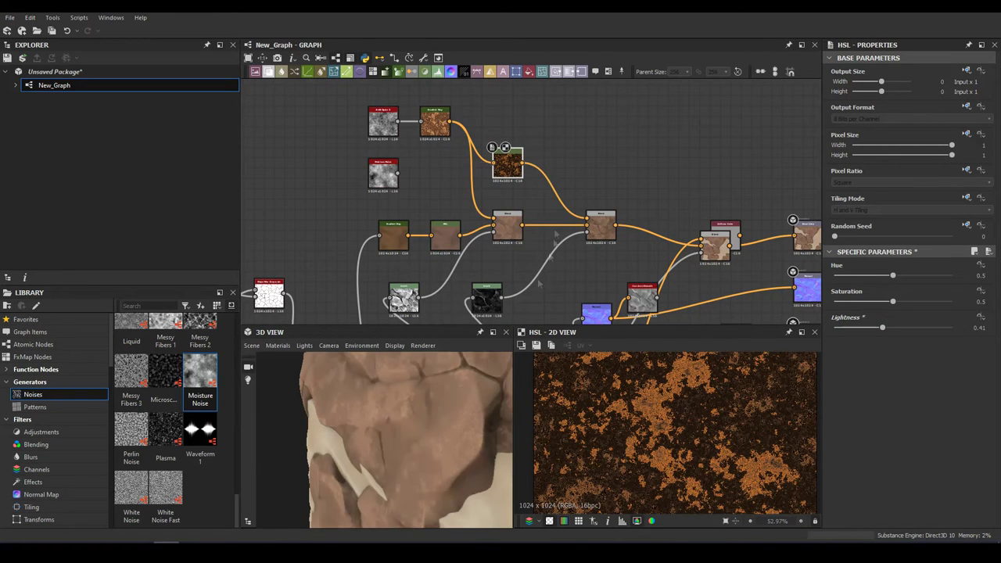
pyautogui.moveTo(422, 406); pyautogui.dragTo(468, 395)
pyautogui.click(600, 227)
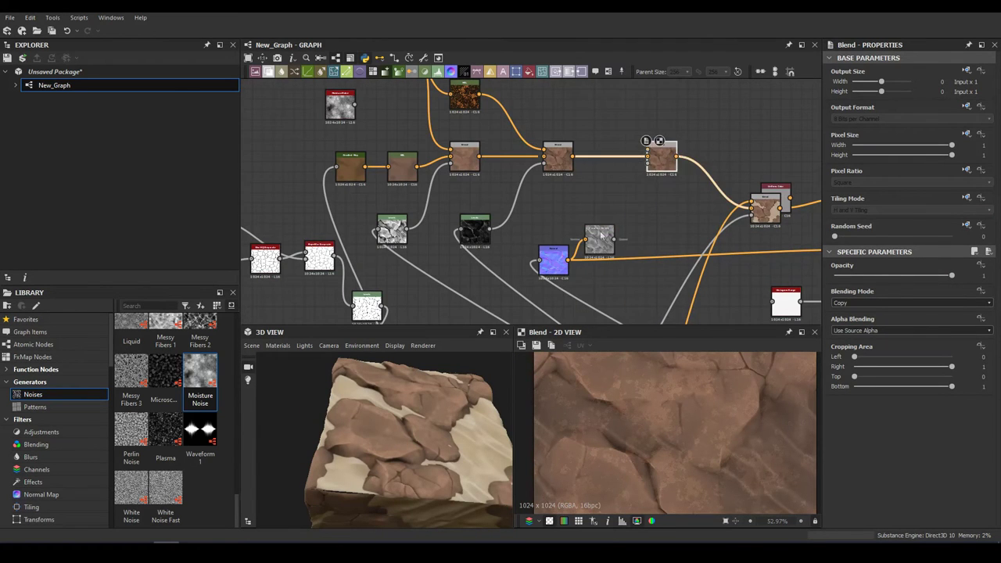
pyautogui.press('space')
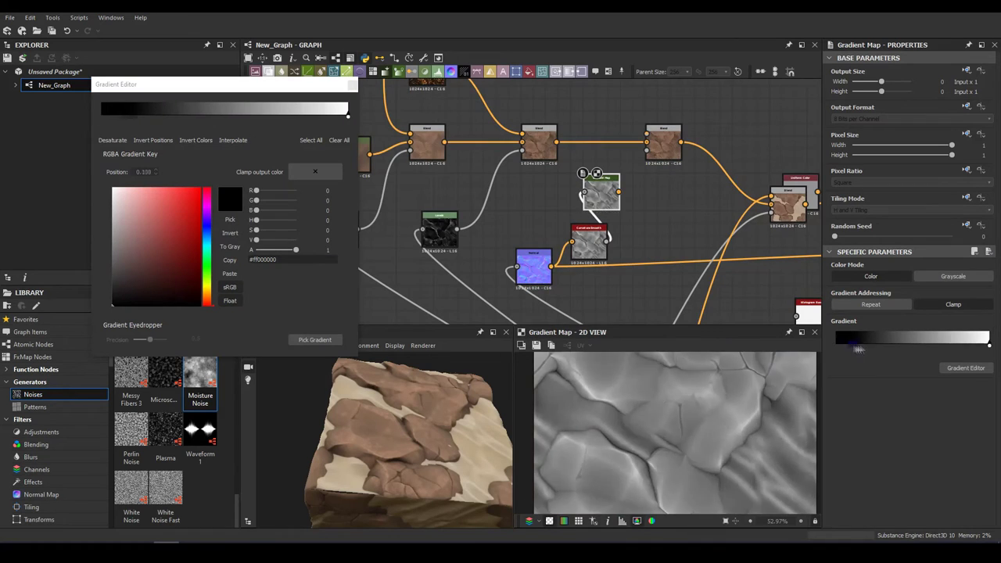
# Slope-blur the gradient-mapped curvature and Screen-blend the highlight at about 0.23 opacity.
pyautogui.click(843, 365)
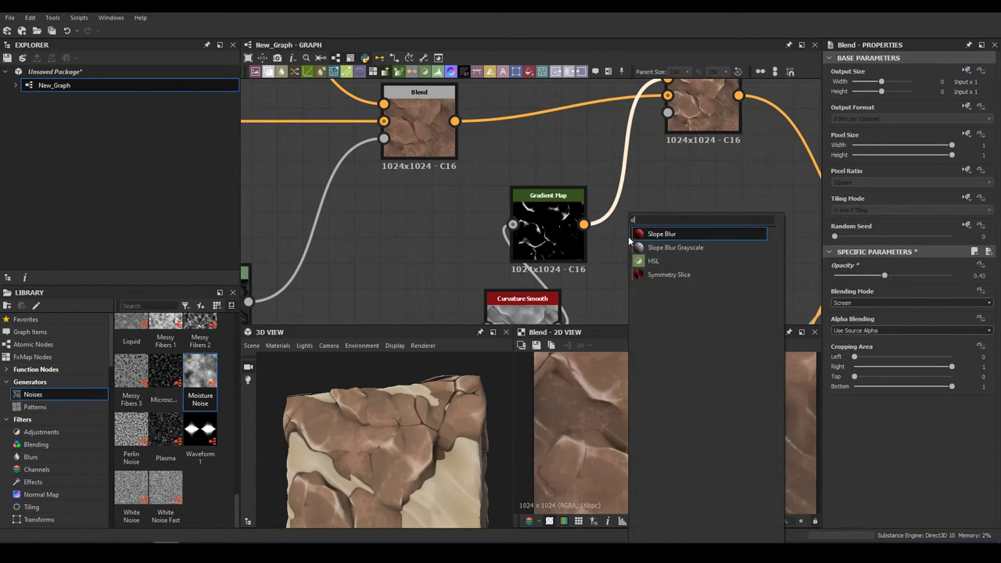
pyautogui.press('Return')
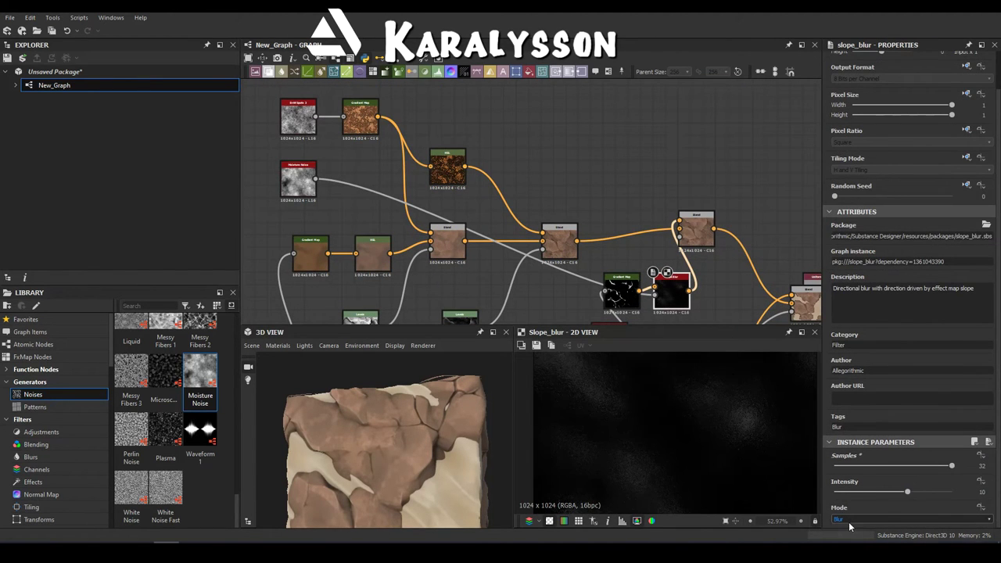
pyautogui.click(696, 228)
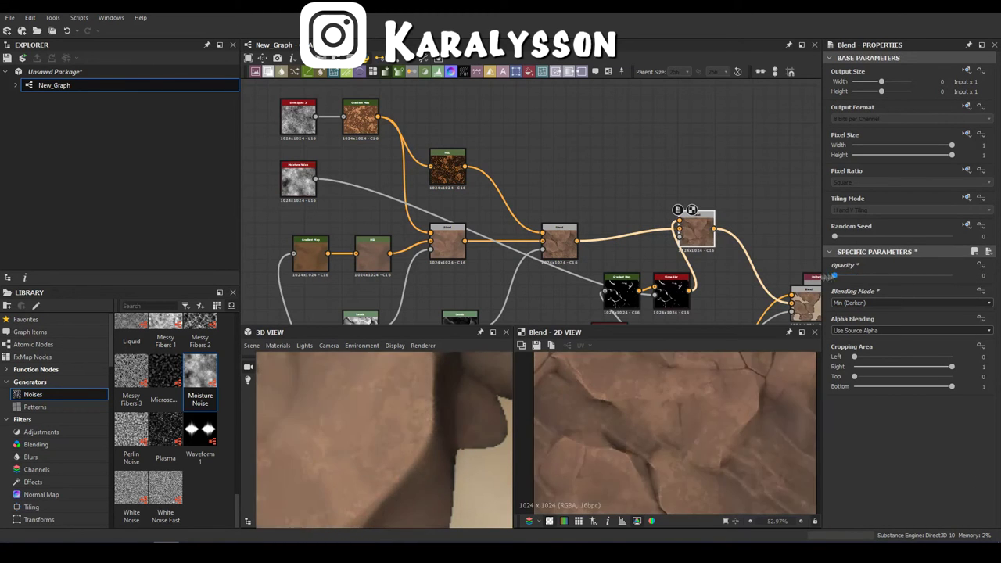
pyautogui.scroll(2, 883, 302)
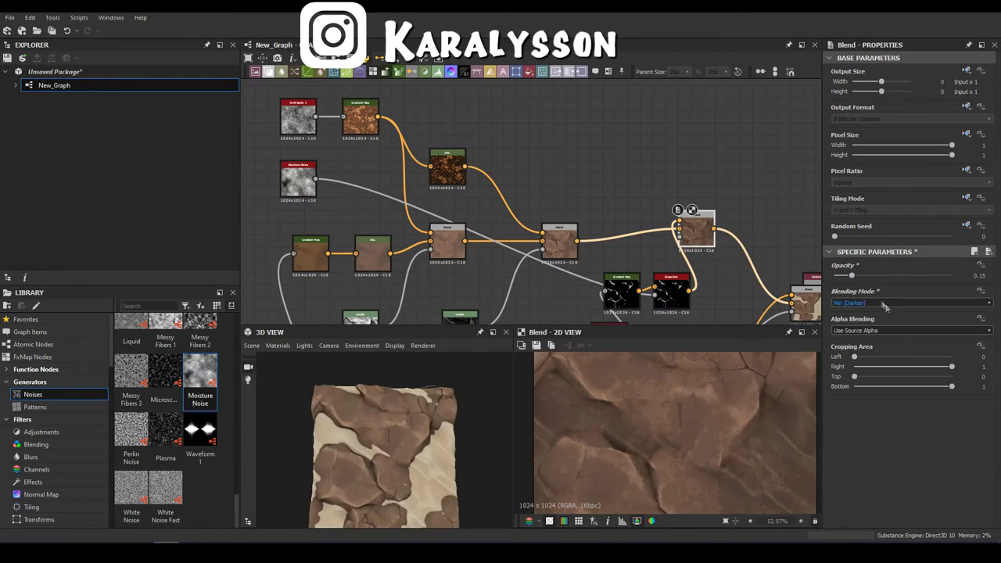
pyautogui.scroll(-1, 845, 302)
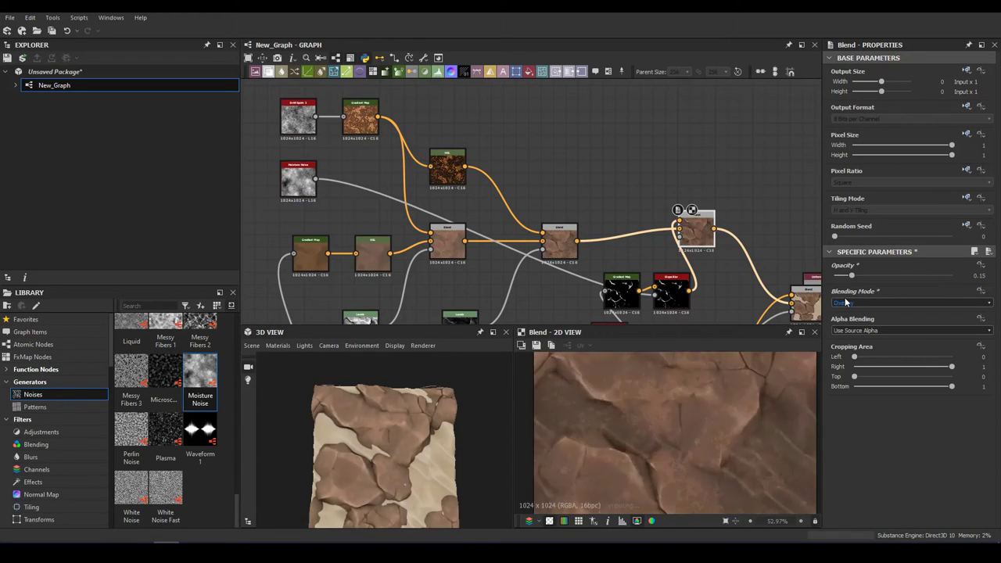
pyautogui.moveTo(852, 275); pyautogui.dragTo(862, 275)
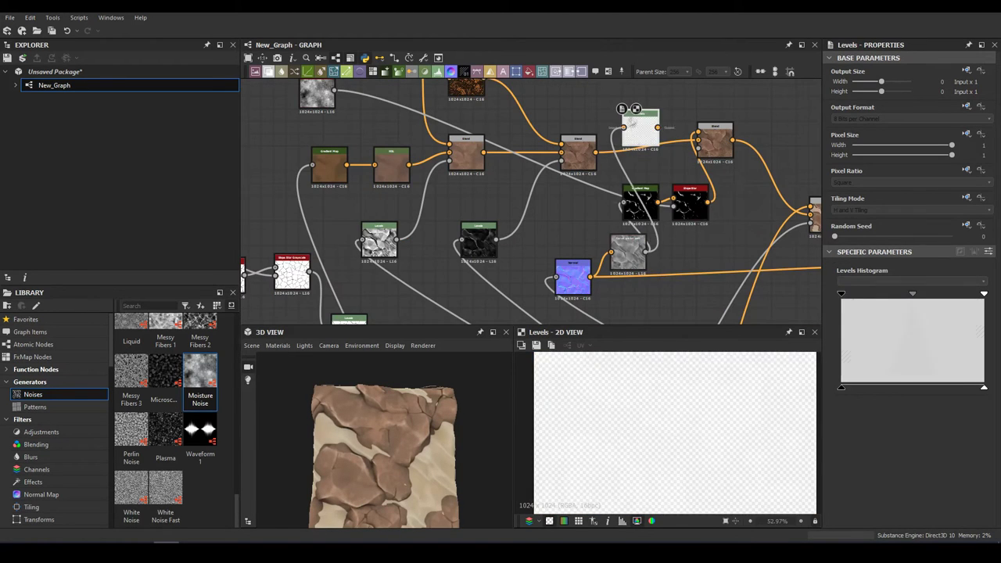
# Add a Curvature Sobel node and adjust the Levels of the fine crack detail.
pyautogui.press('space')
pyautogui.write('curv')
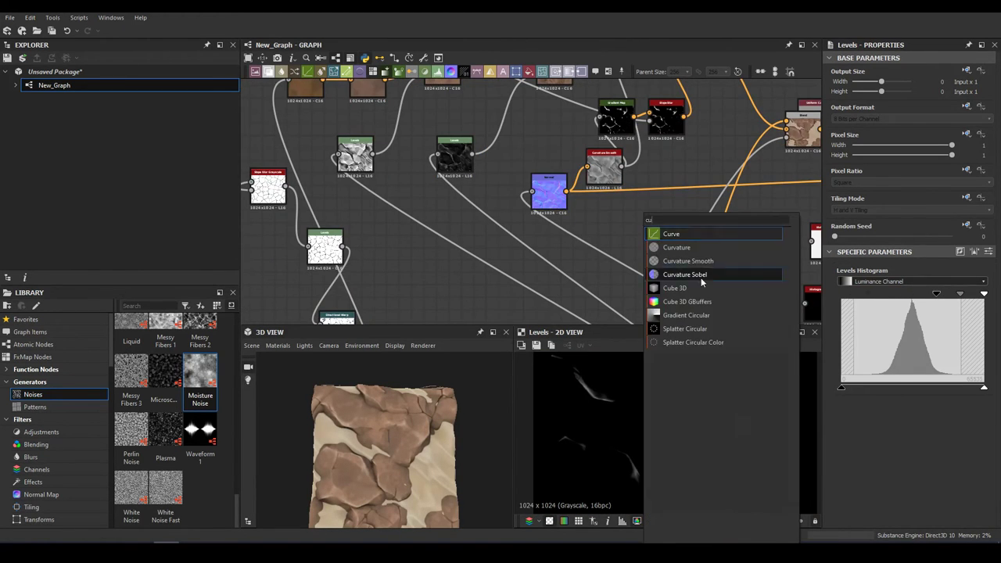
pyautogui.click(703, 278)
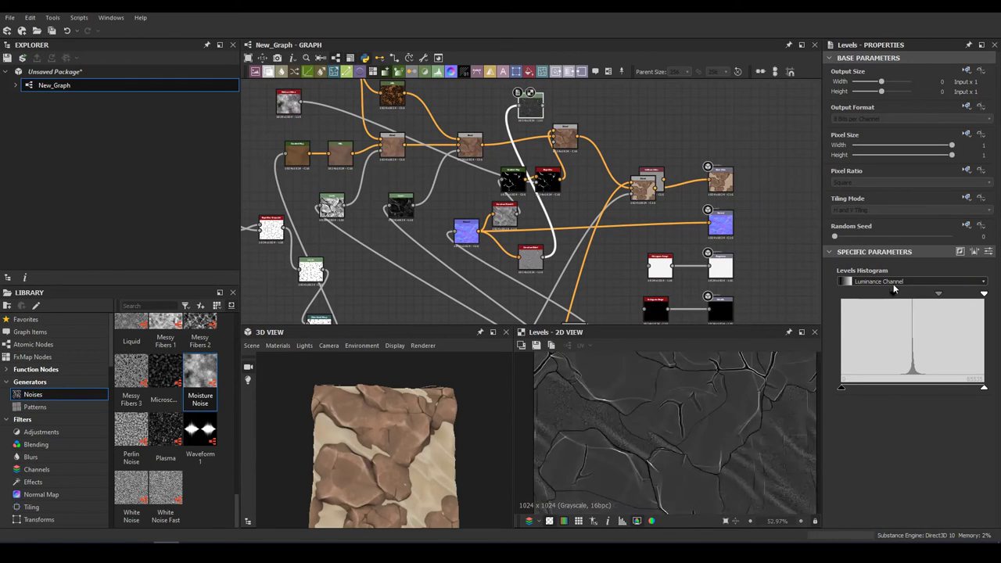
pyautogui.moveTo(935, 294); pyautogui.dragTo(910, 300)
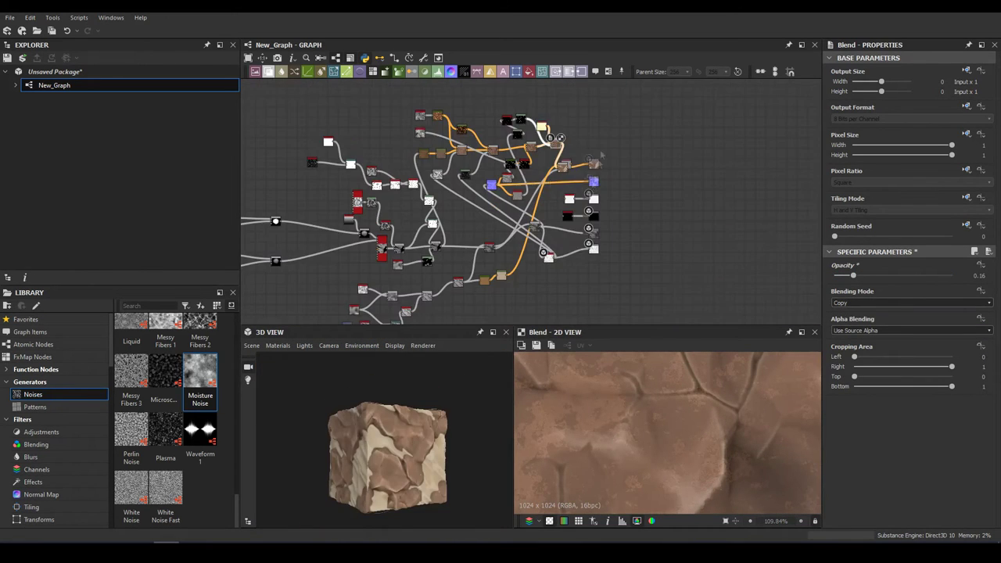
# Add a Levels node and boost the crack mask's contrast.
pyautogui.scroll(2, 581, 213)
pyautogui.moveTo(591, 112); pyautogui.dragTo(700, 120)
pyautogui.press('space')
pyautogui.write('levels')
pyautogui.press('Return')
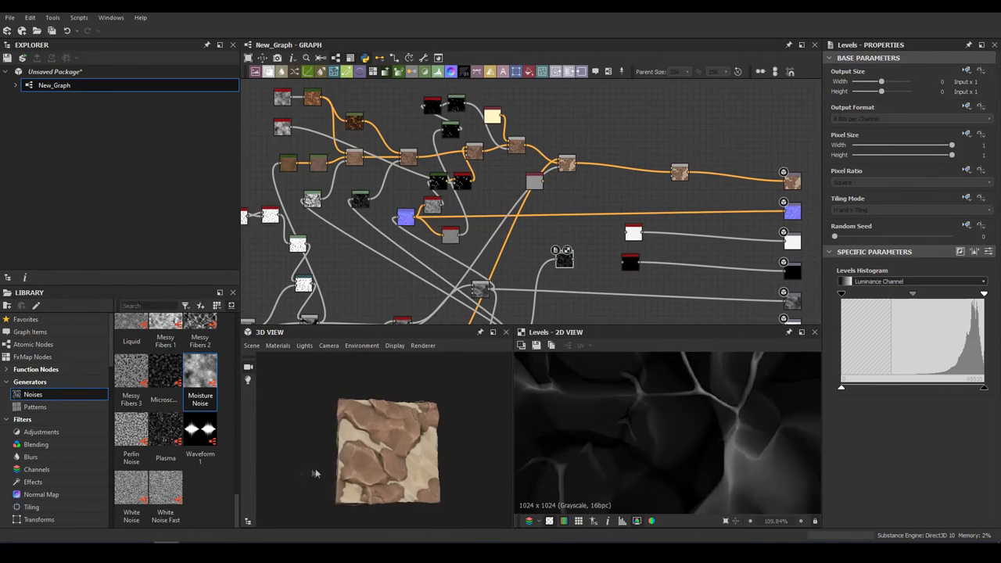
pyautogui.scroll(3, 680, 176)
pyautogui.click(552, 135)
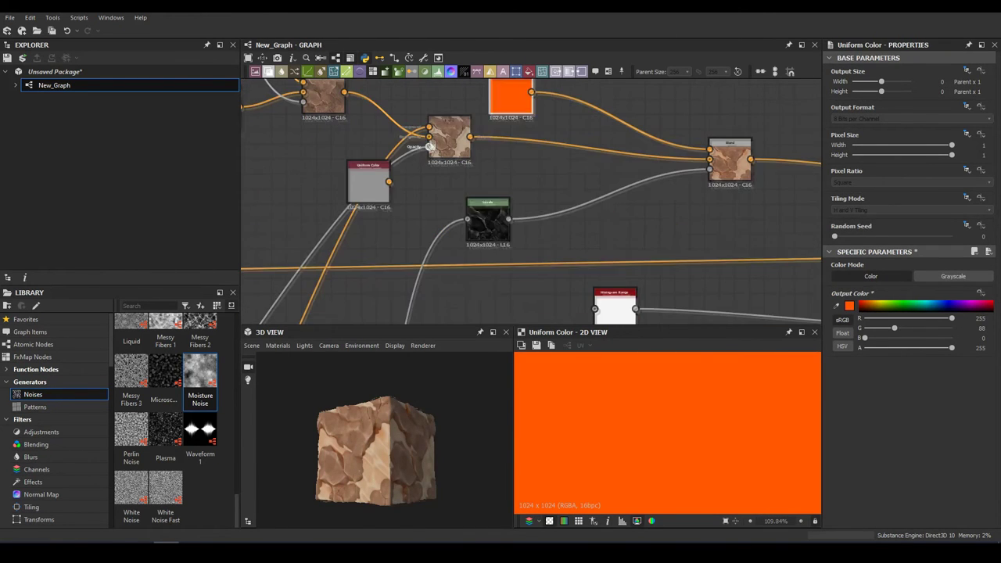
pyautogui.click(487, 219)
pyautogui.moveTo(970, 292); pyautogui.dragTo(971, 292)
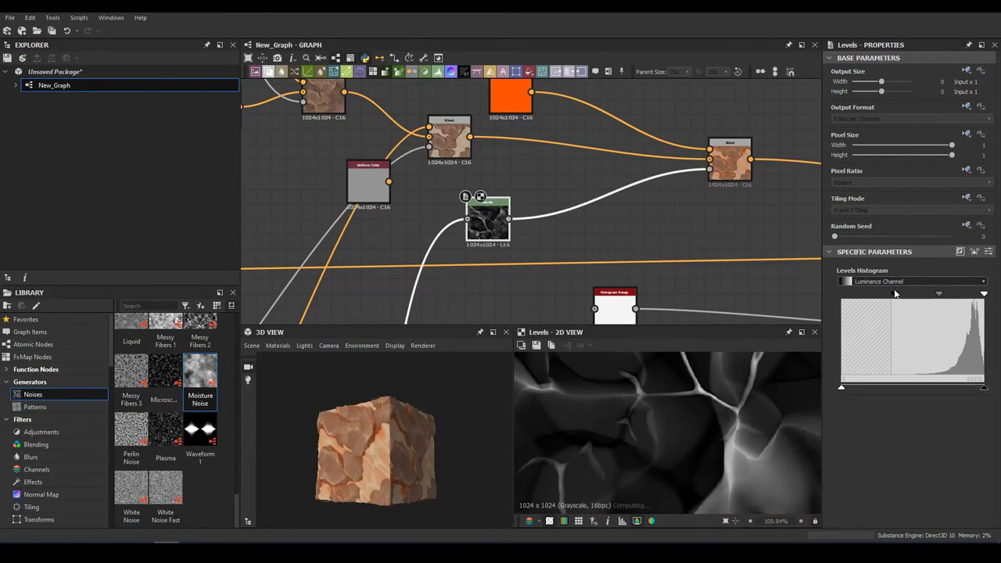
# Multiply the crack colour over the stone, changing it from orange to brown (125, 72, 42).
pyautogui.scroll(3, 403, 451)
pyautogui.click(729, 160)
pyautogui.click(860, 302)
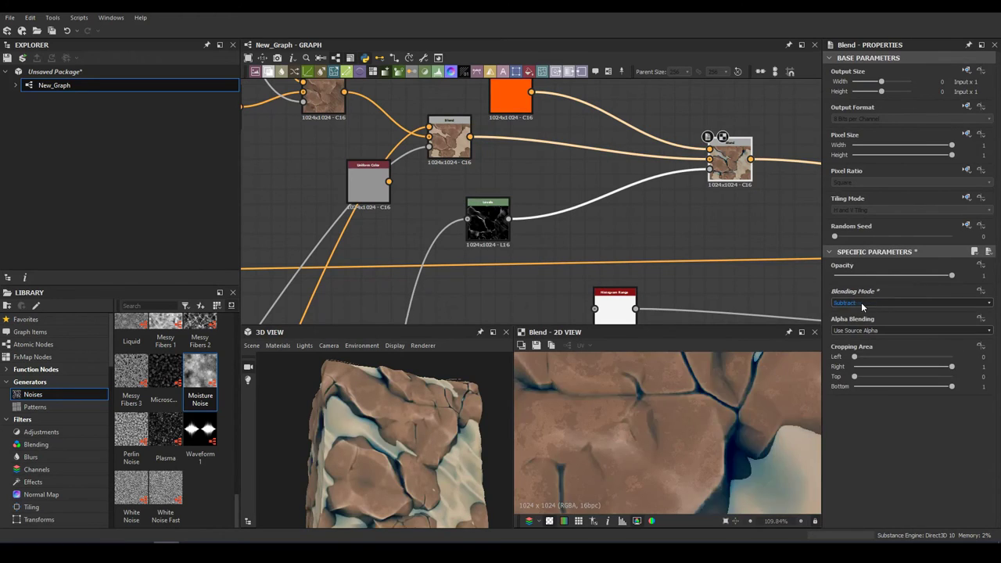
pyautogui.doubleClick(523, 106)
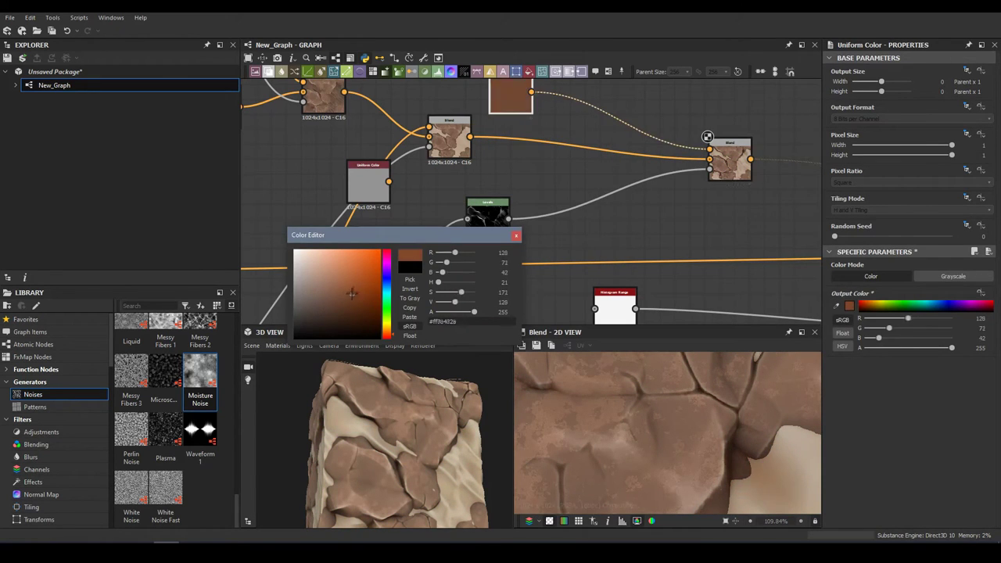
pyautogui.click(727, 161)
pyautogui.scroll(-5, 631, 436)
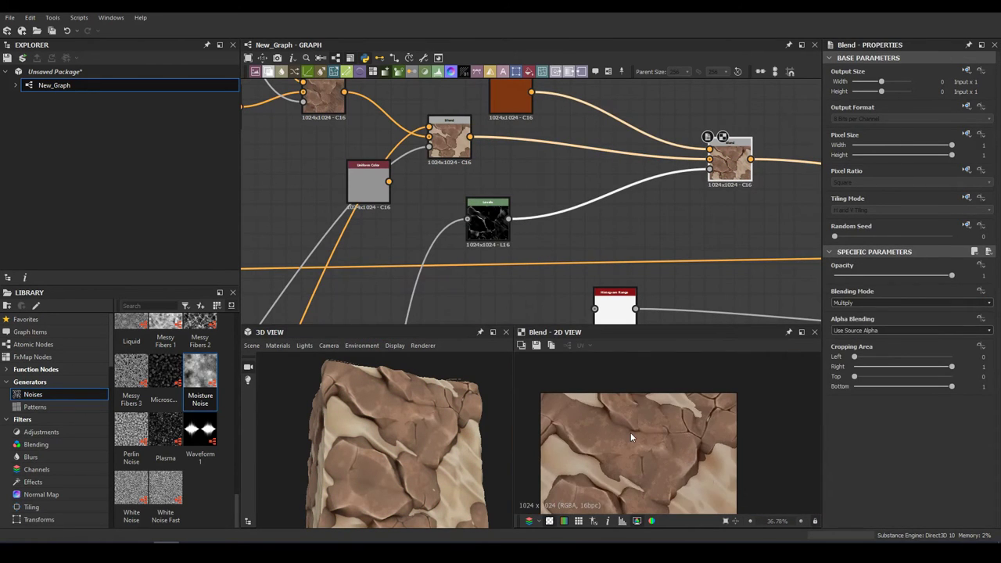
pyautogui.scroll(-3, 485, 244)
pyautogui.scroll(-2, 485, 244)
pyautogui.press('space')
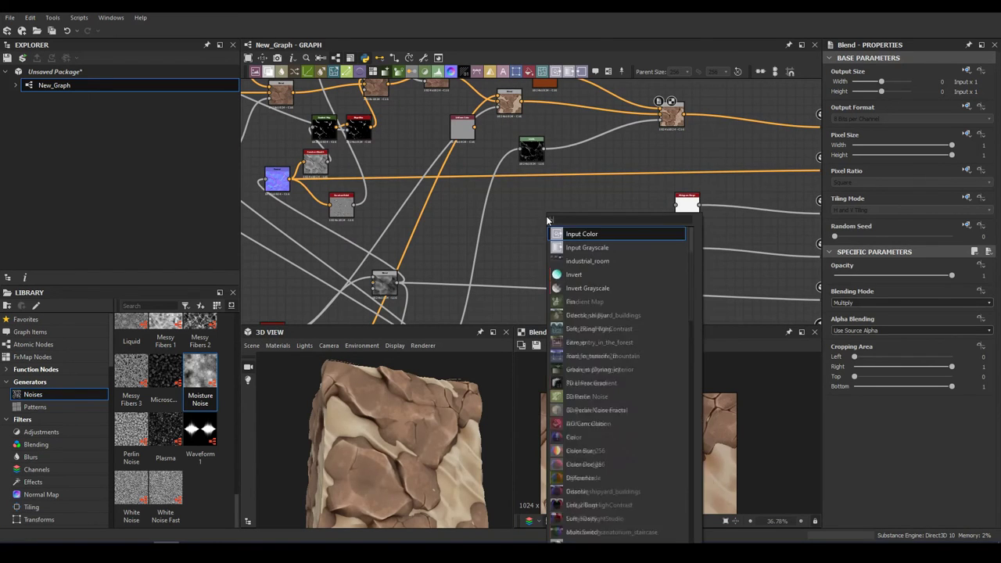
# Feed an Invert Grayscale into the height blend using Add (Linear Dodge) at low opacity.
pyautogui.write('invert')
pyautogui.press('Return')
pyautogui.click(518, 214)
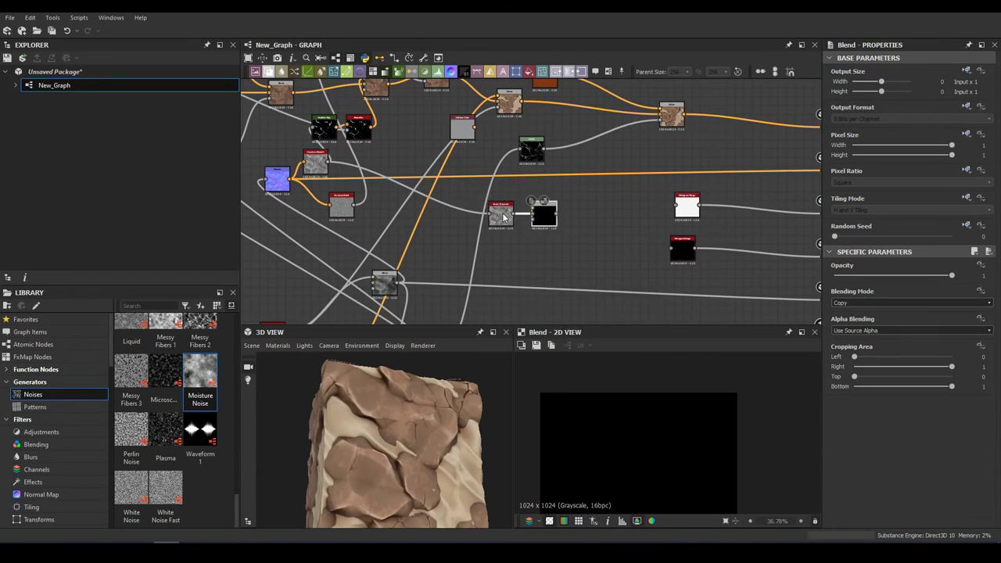
pyautogui.scroll(2, 547, 211)
pyautogui.scroll(2, 664, 219)
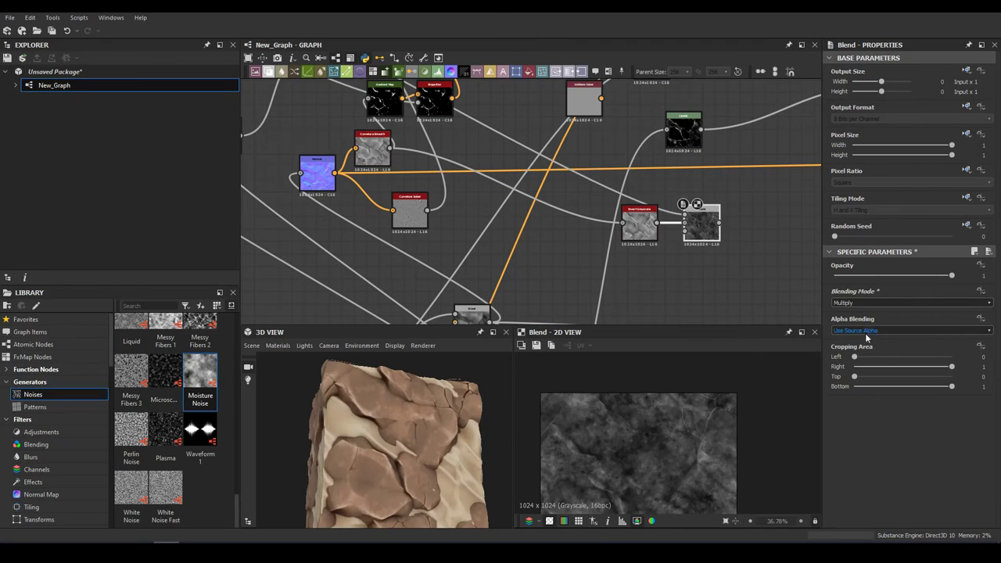
pyautogui.click(683, 205)
pyautogui.moveTo(680, 212)
pyautogui.mouseDown(button='middle')
pyautogui.moveTo(551, 291)
pyautogui.moveTo(557, 232)
pyautogui.mouseUp(button='middle')
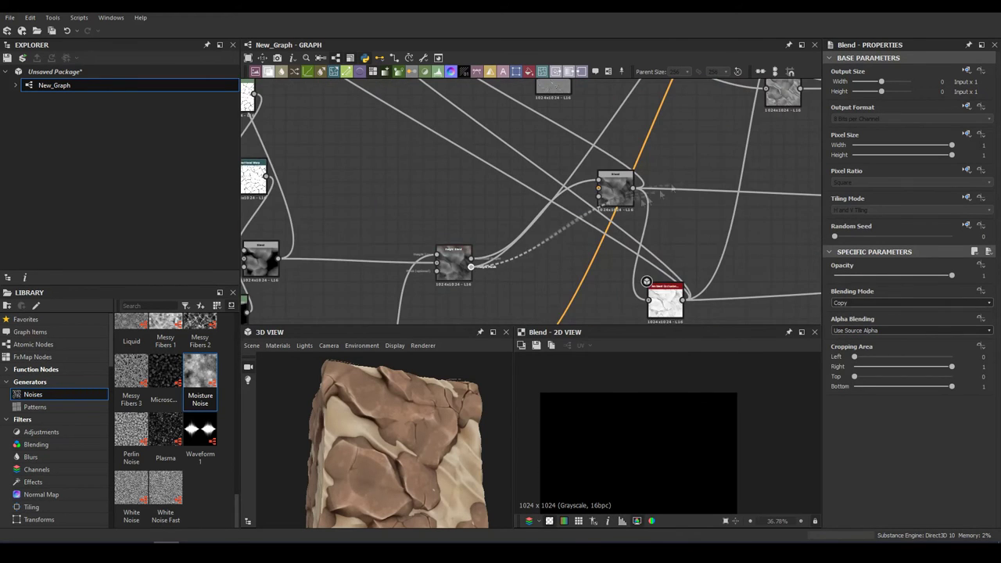
pyautogui.moveTo(735, 312); pyautogui.dragTo(559, 250, button='middle')
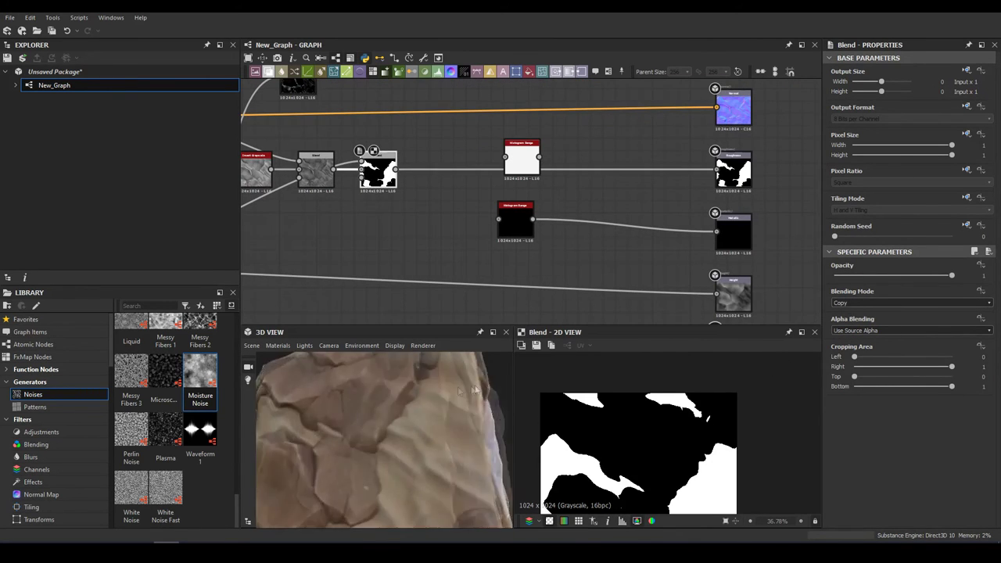
pyautogui.click(871, 276)
pyautogui.scroll(-1, 894, 301)
pyautogui.click(867, 276)
pyautogui.moveTo(867, 276); pyautogui.dragTo(877, 269)
# Adjust a parameter on the scattered-dots Tile Sampler.
pyautogui.moveTo(273, 428); pyautogui.dragTo(387, 436)
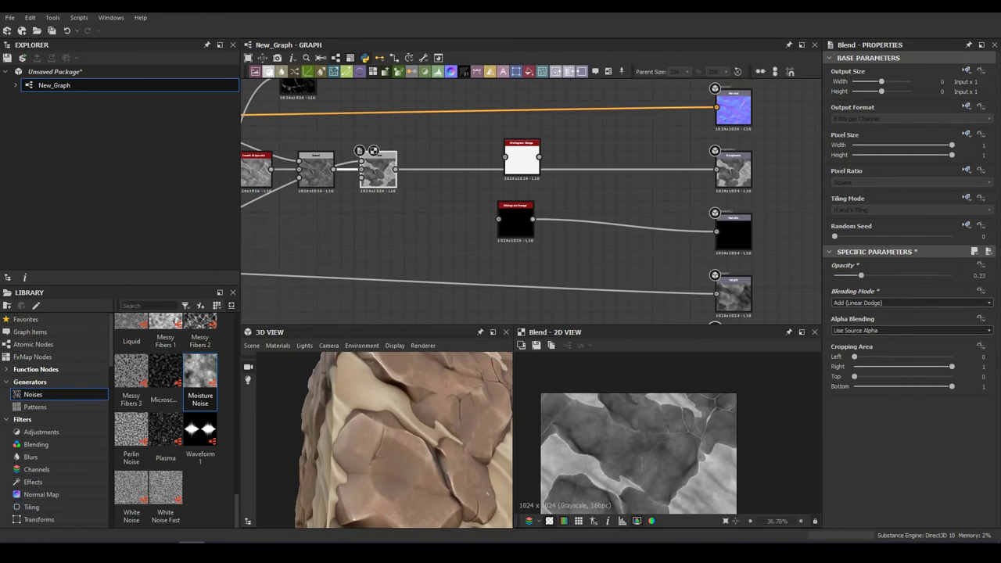
pyautogui.press('f')
pyautogui.moveTo(360, 426); pyautogui.dragTo(434, 451)
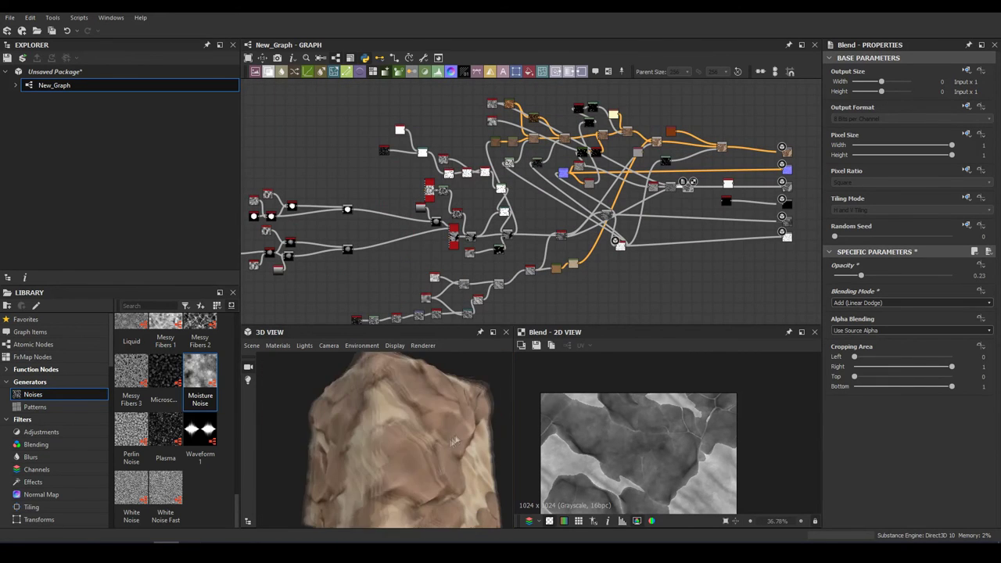
pyautogui.scroll(3, 562, 136)
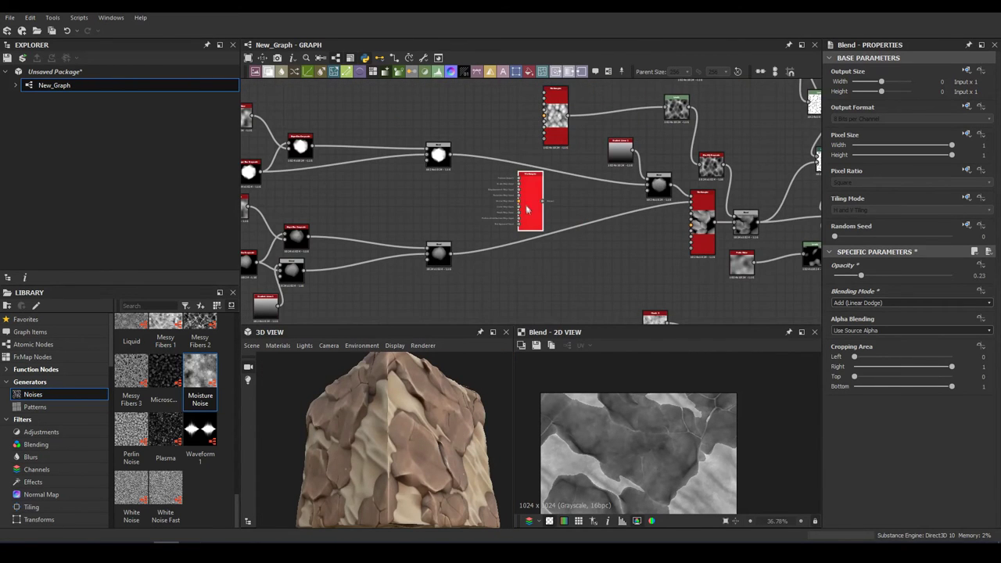
pyautogui.click(529, 201)
pyautogui.scroll(-5, 907, 235)
pyautogui.moveTo(843, 190); pyautogui.dragTo(897, 190)
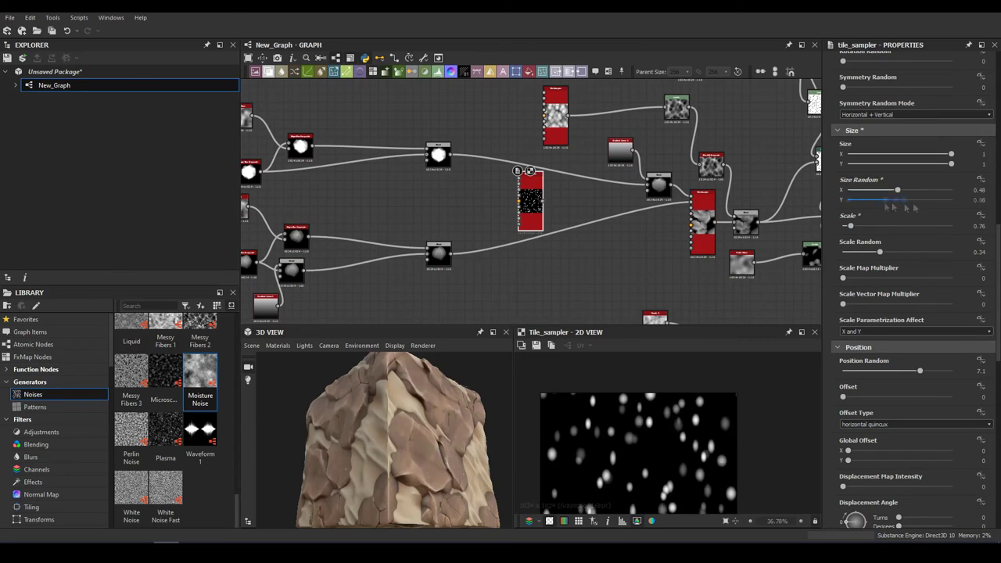
pyautogui.scroll(-2, 480, 197)
pyautogui.scroll(-2, 480, 197)
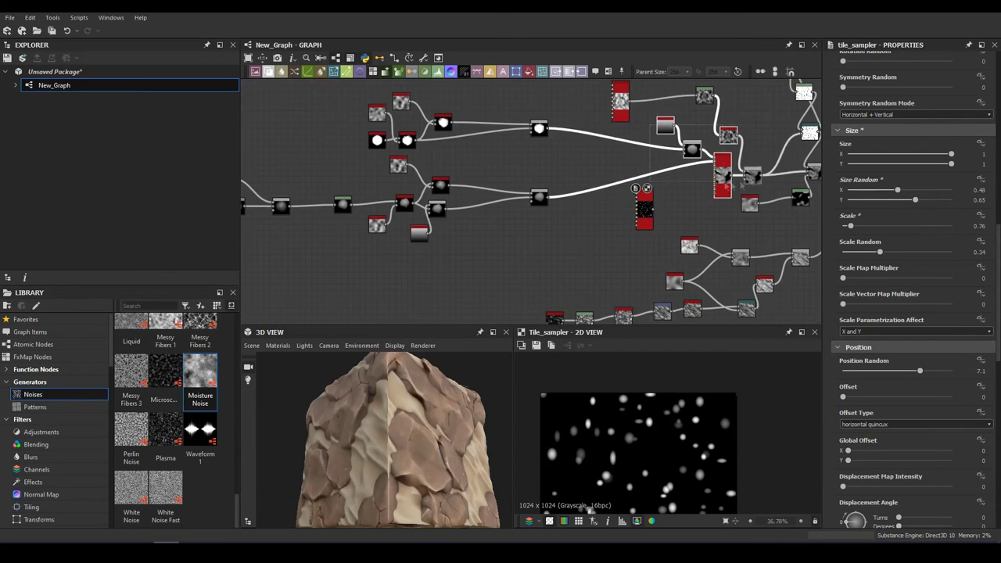
# Blur the dots with Non Uniform Blur Grayscale and Subtract them into the height blend.
pyautogui.moveTo(656, 210); pyautogui.dragTo(594, 223)
pyautogui.click(625, 277)
pyautogui.scroll(5, 664, 210)
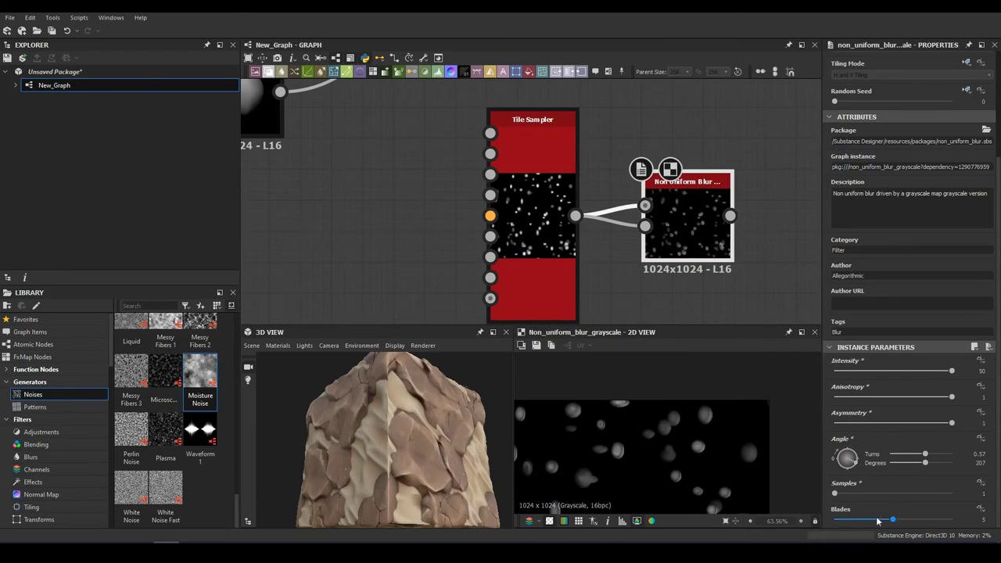
pyautogui.scroll(-2, 595, 155)
pyautogui.click(676, 117)
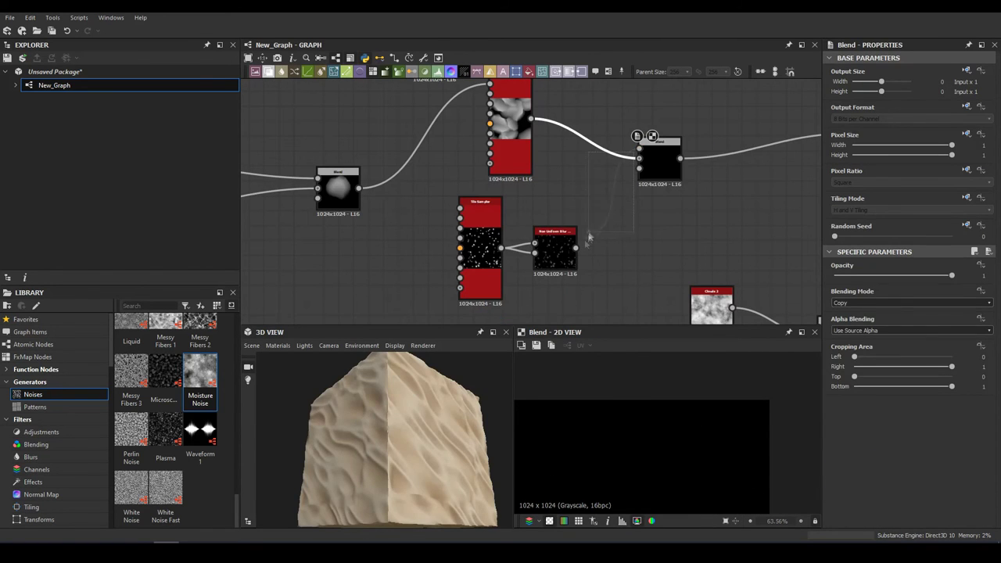
pyautogui.moveTo(588, 236); pyautogui.dragTo(577, 248)
pyautogui.click(911, 303)
pyautogui.click(855, 326)
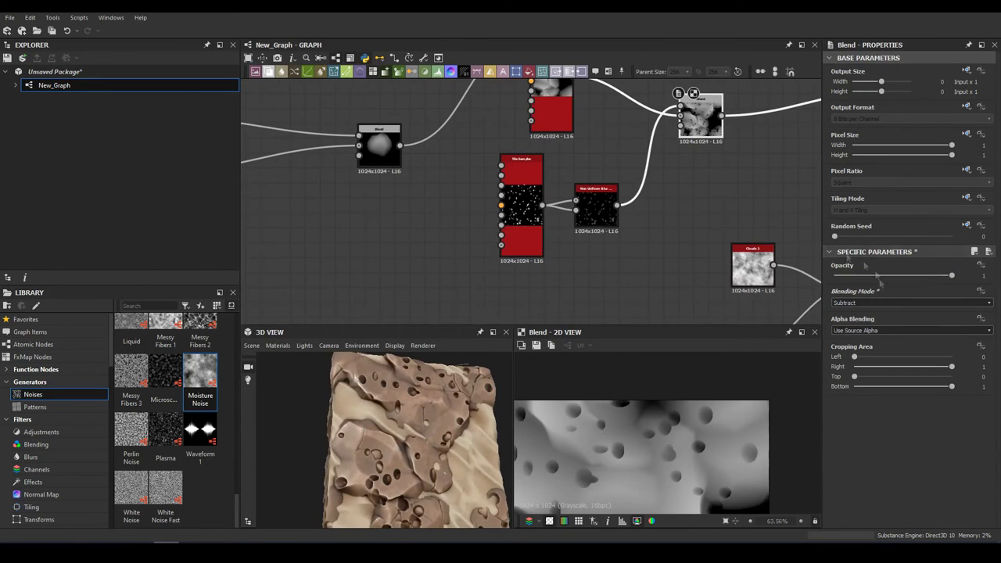
# Tweak the Tile Sampler's Scale and Scale Random for randomly sized pits.
pyautogui.click(461, 242)
pyautogui.scroll(-5, 909, 357)
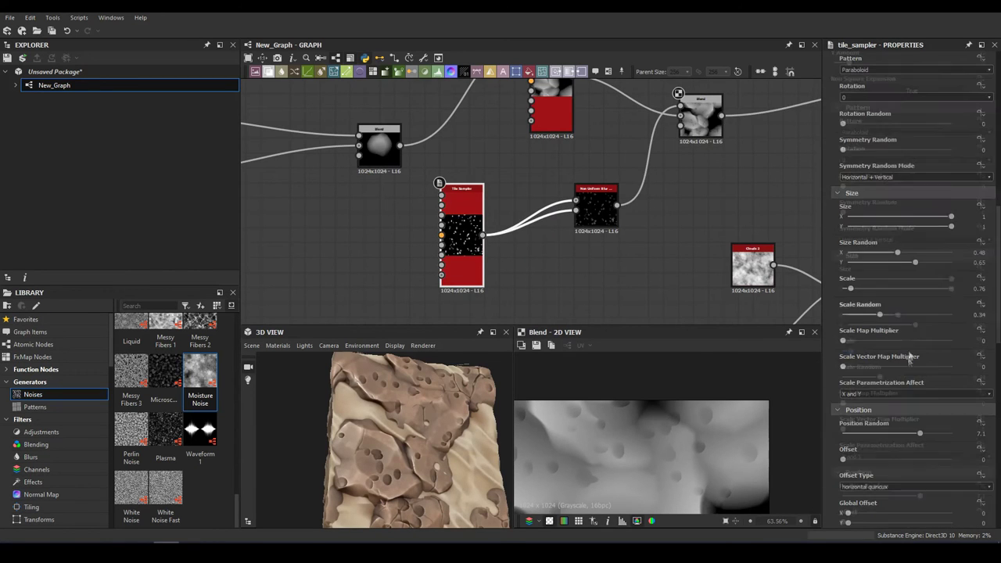
pyautogui.moveTo(944, 319); pyautogui.dragTo(938, 319)
pyautogui.scroll(-10, 959, 335)
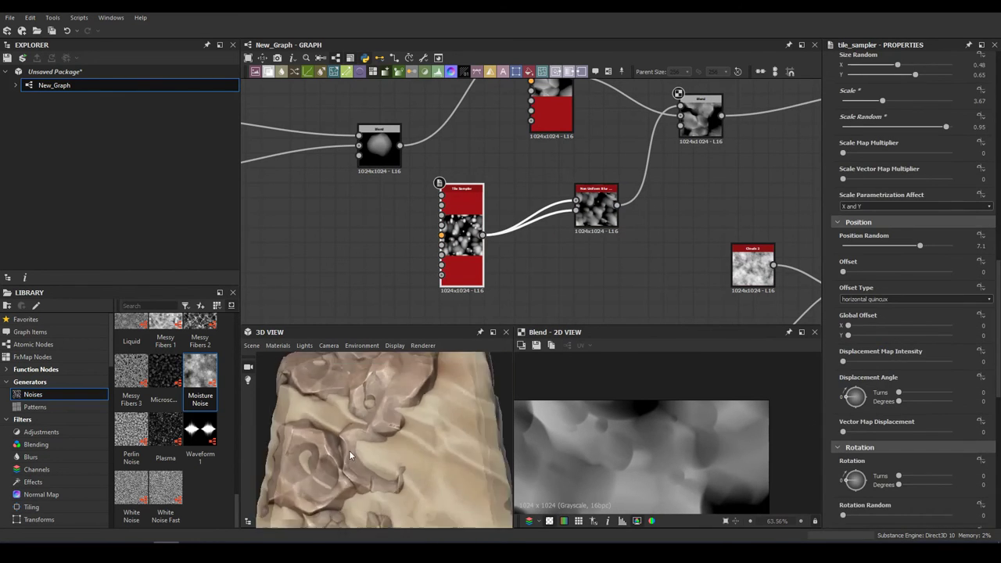
pyautogui.scroll(-2, 893, 420)
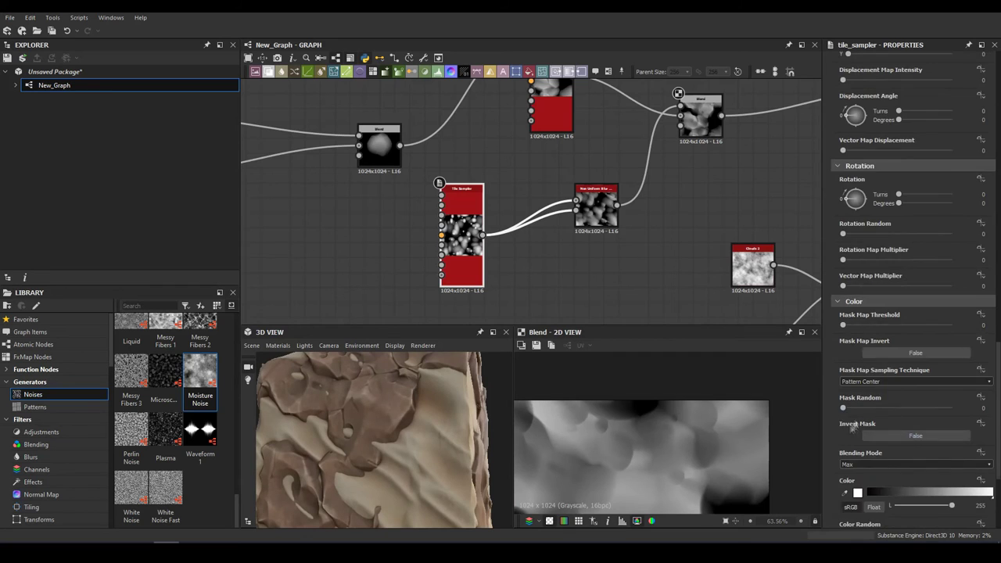
pyautogui.scroll(-3, 893, 420)
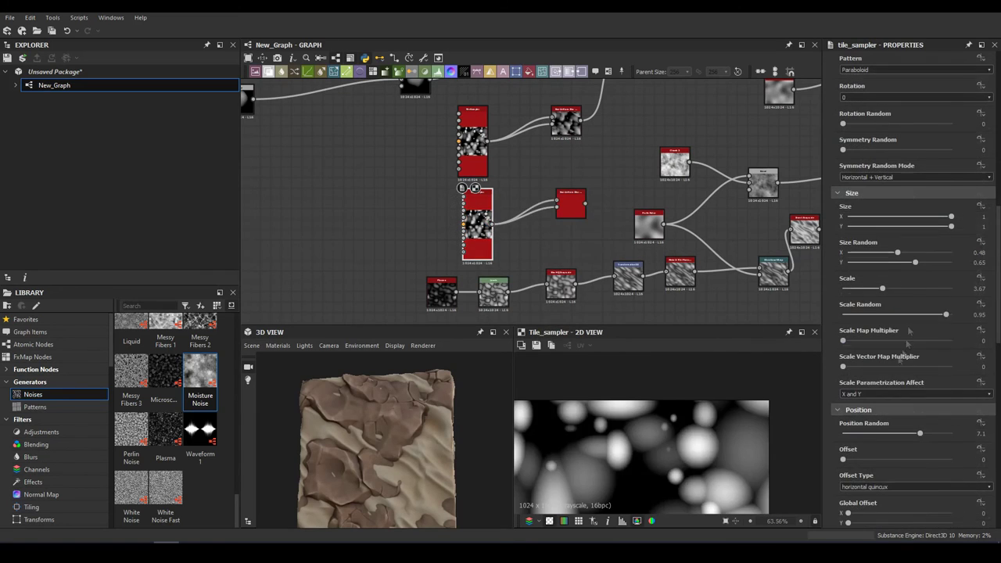
pyautogui.scroll(-5, 851, 290)
pyautogui.scroll(-5, 876, 352)
pyautogui.moveTo(899, 470); pyautogui.dragTo(931, 473)
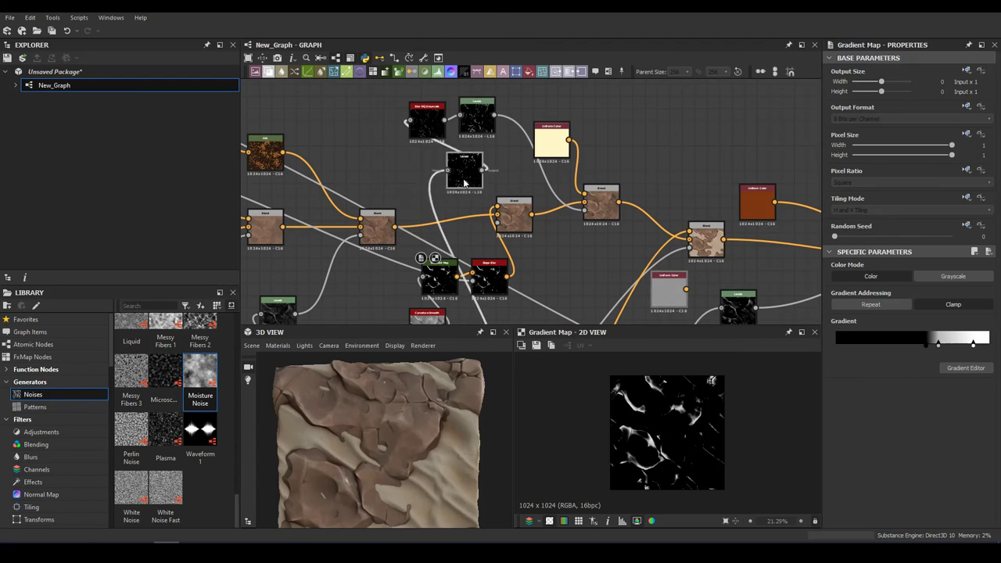
# Raise the edge Levels black point and lower the highlight Blend opacity to about 0.19.
pyautogui.moveTo(464, 182); pyautogui.dragTo(427, 190)
pyautogui.click(552, 141)
pyautogui.click(600, 203)
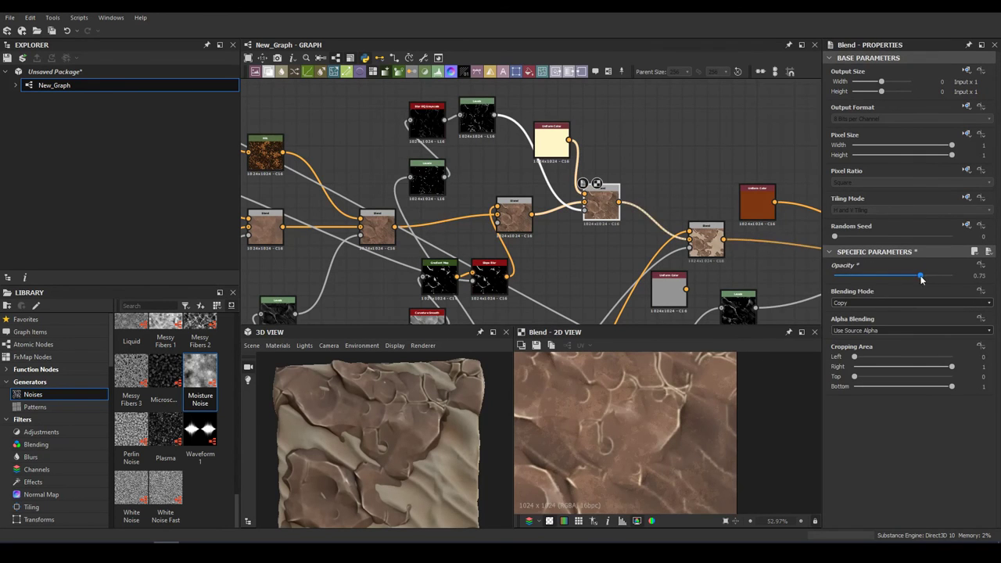
pyautogui.click(591, 140)
pyautogui.moveTo(845, 294); pyautogui.dragTo(849, 298)
pyautogui.click(773, 264)
pyautogui.click(854, 276)
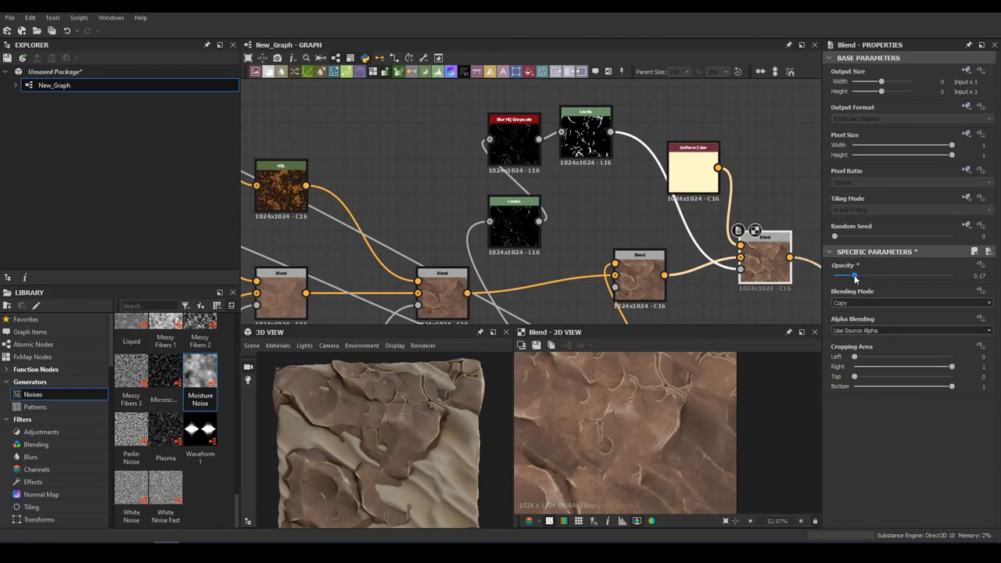
pyautogui.moveTo(262, 414)
pyautogui.mouseDown()
pyautogui.moveTo(329, 438)
pyautogui.moveTo(375, 438)
pyautogui.mouseUp()
# Change the highlight Uniform Color from cream to muted tan (163, 139, 101).
pyautogui.scroll(3, 346, 440)
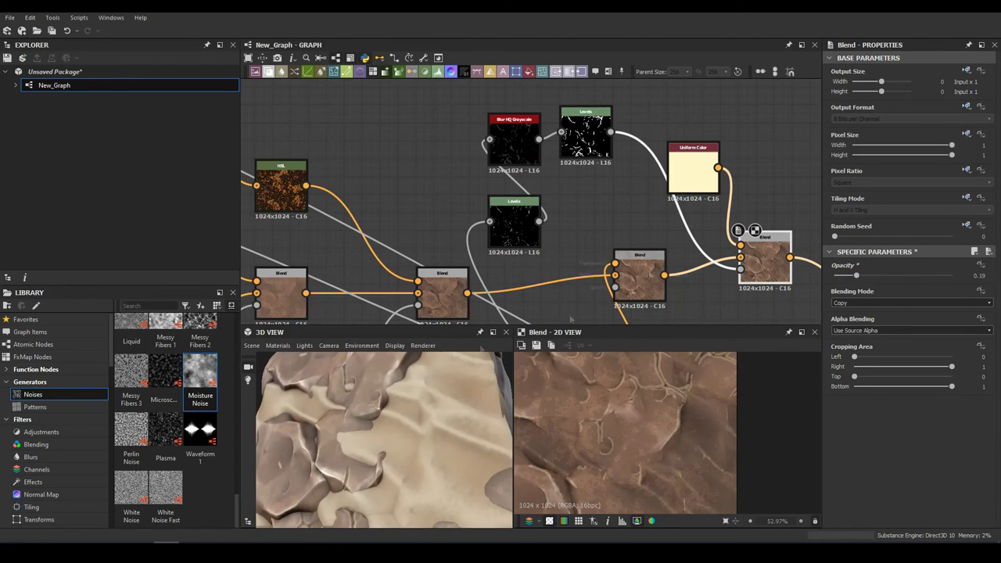
pyautogui.click(693, 169)
pyautogui.click(849, 306)
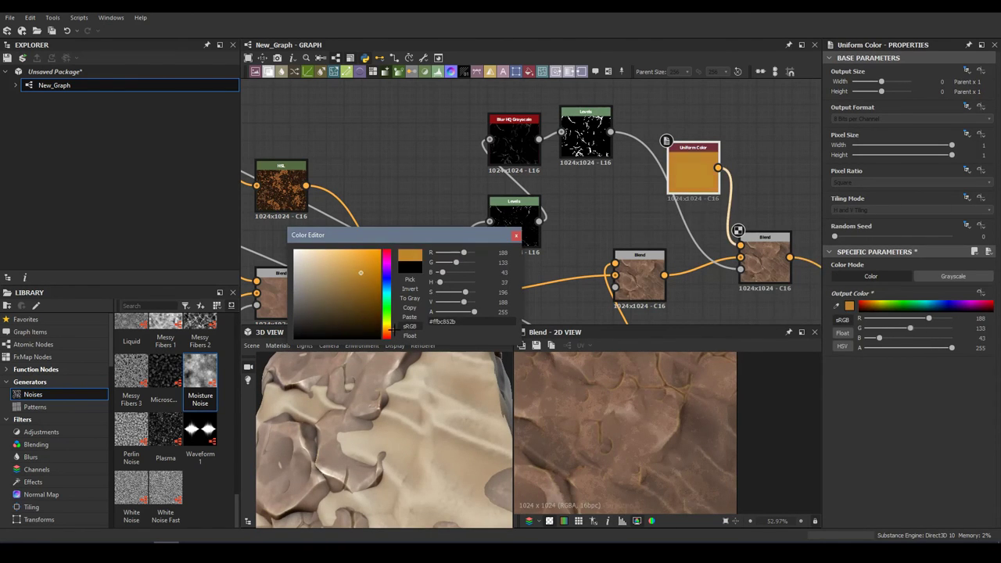
pyautogui.click(515, 236)
pyautogui.moveTo(352, 438); pyautogui.dragTo(438, 427)
pyautogui.scroll(-3, 438, 426)
pyautogui.moveTo(558, 179); pyautogui.dragTo(639, 146, button='middle')
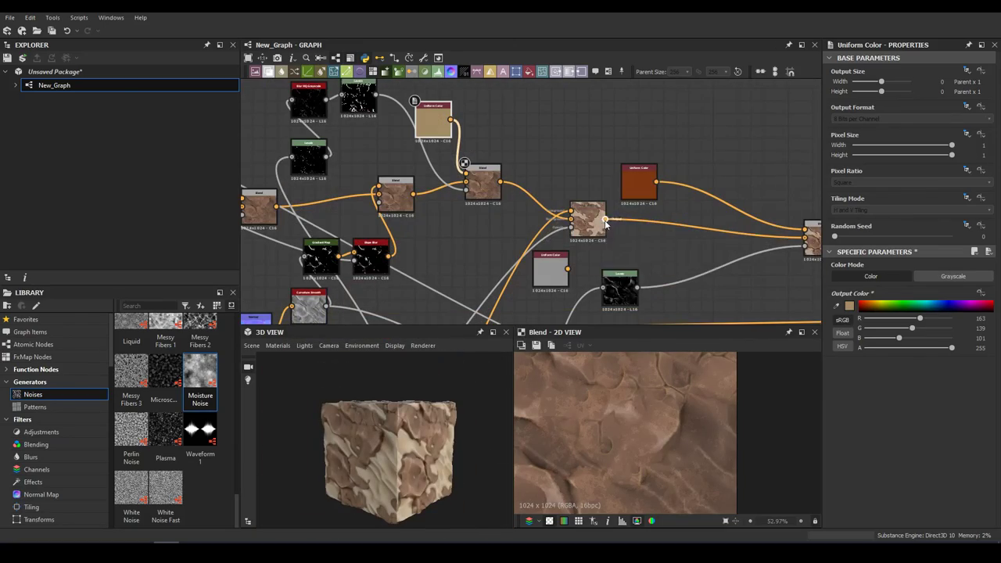